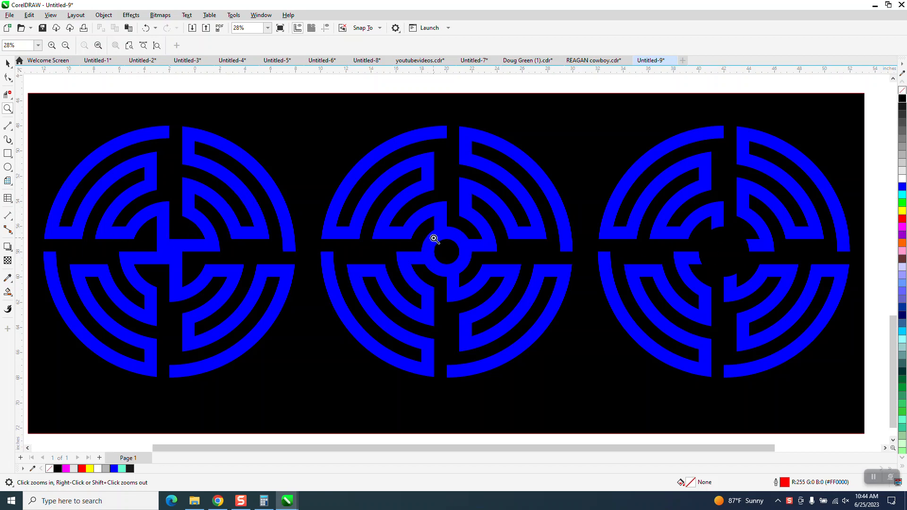
- Draw a graph paper grid of 20 by 20 cells on the page
right_click(465, 243)
scroll(471, 240, "down", 1)
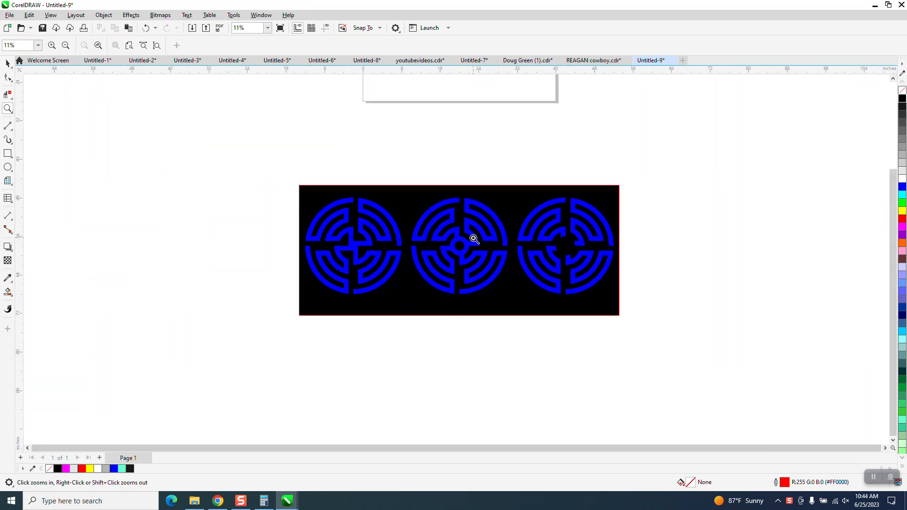
scroll(472, 240, "down", 1)
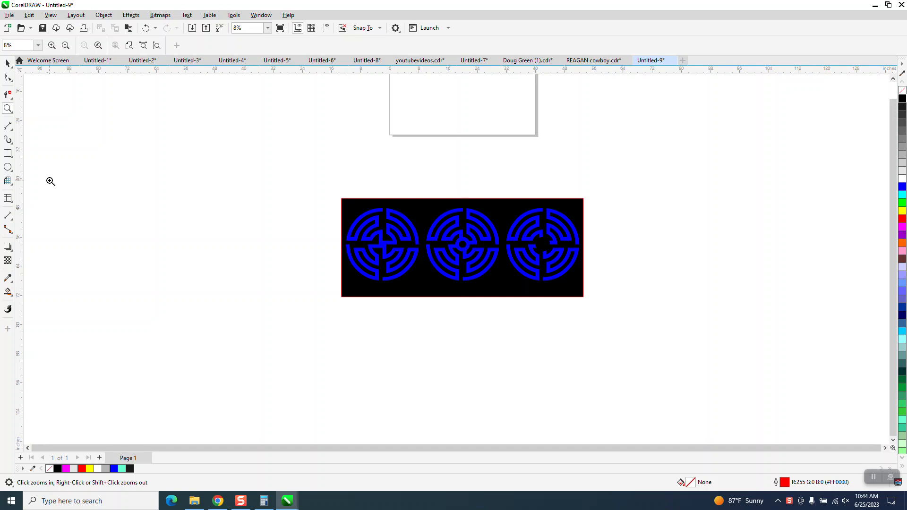
left_click(12, 184)
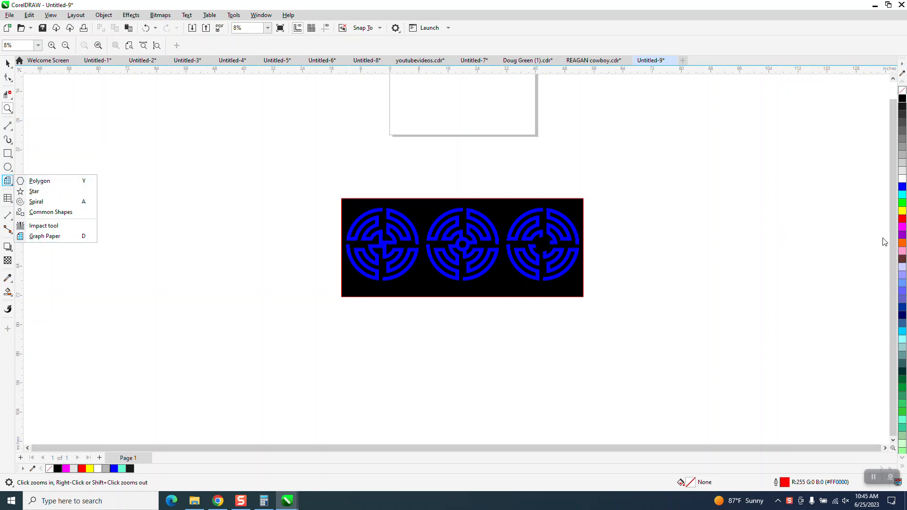
scroll(556, 198, "down", 2)
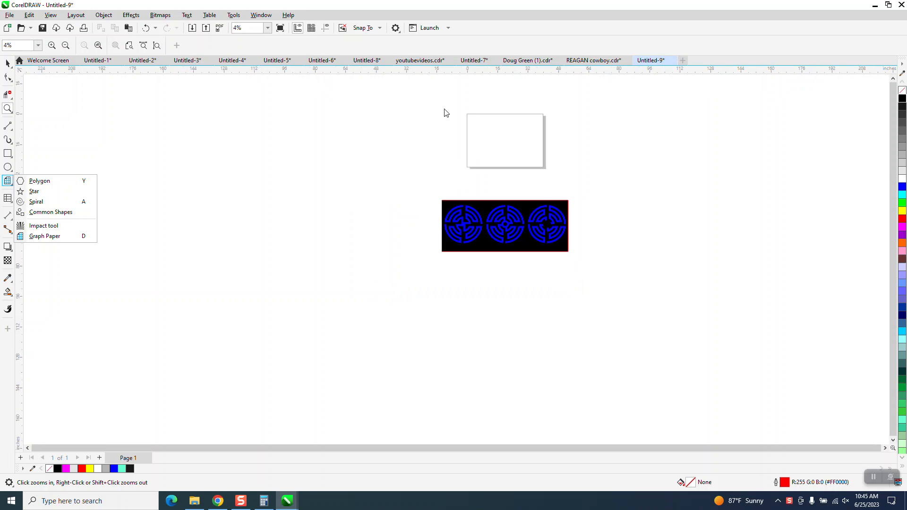
left_click(9, 111)
left_click_drag(458, 117, 591, 188)
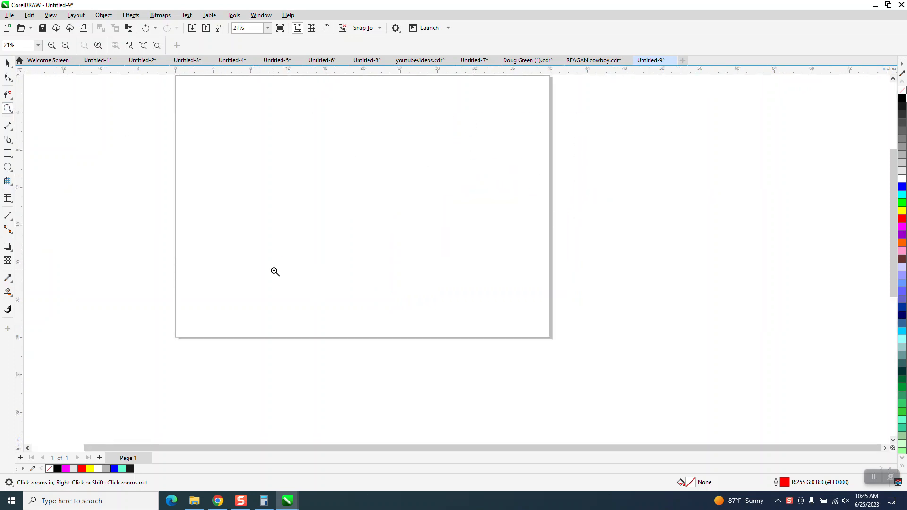
left_click(8, 181)
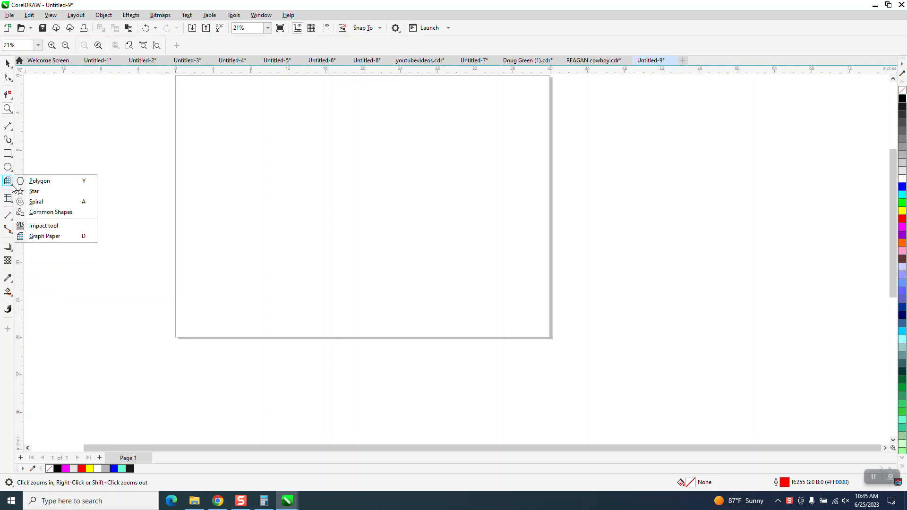
left_click(42, 237)
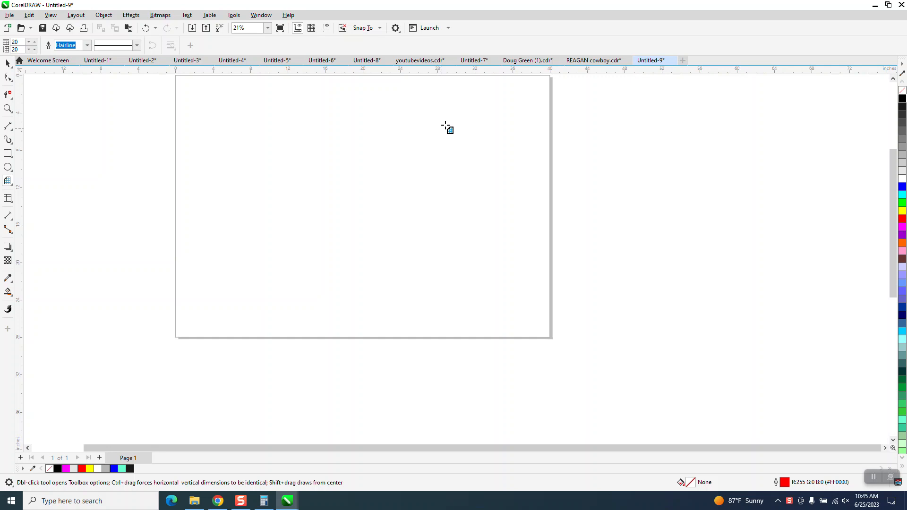
left_click_drag(459, 104, 256, 277)
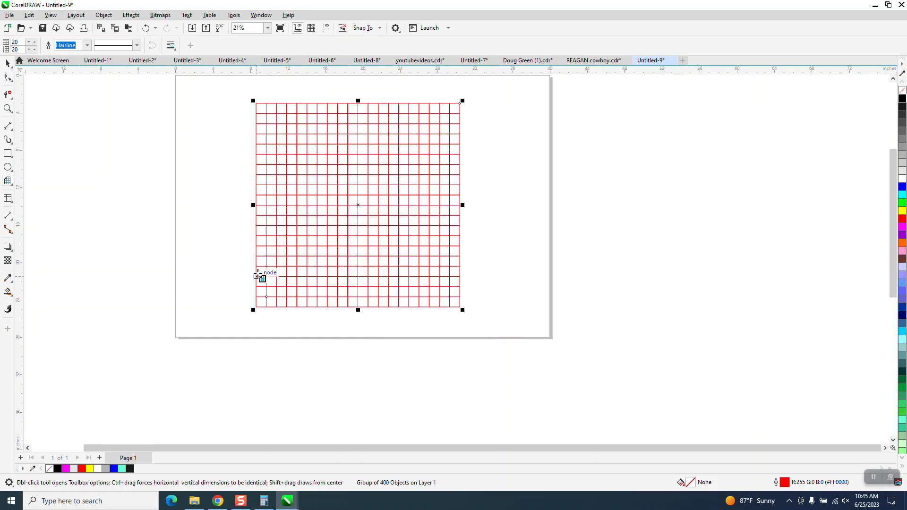
- Lock the proportions and resize the grid to 20 by 20 inches
left_click(7, 63)
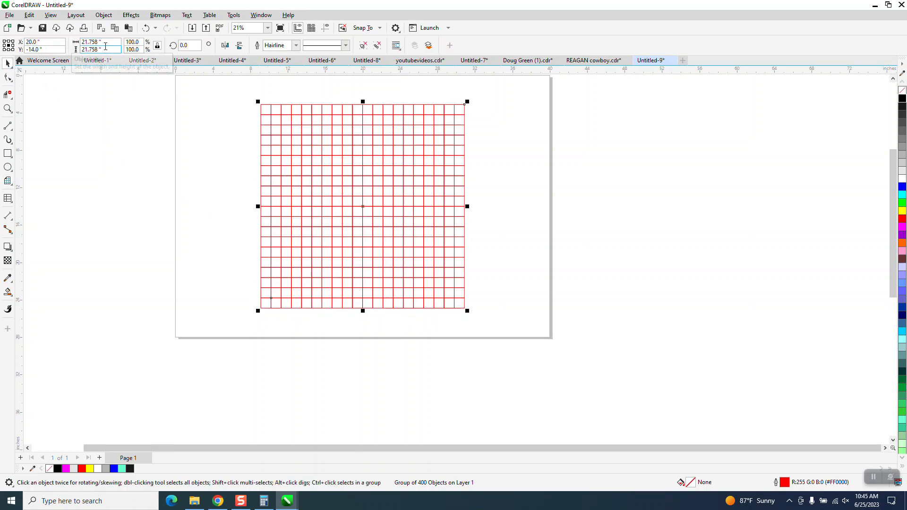
left_click(157, 47)
left_click_drag(110, 44, 56, 49)
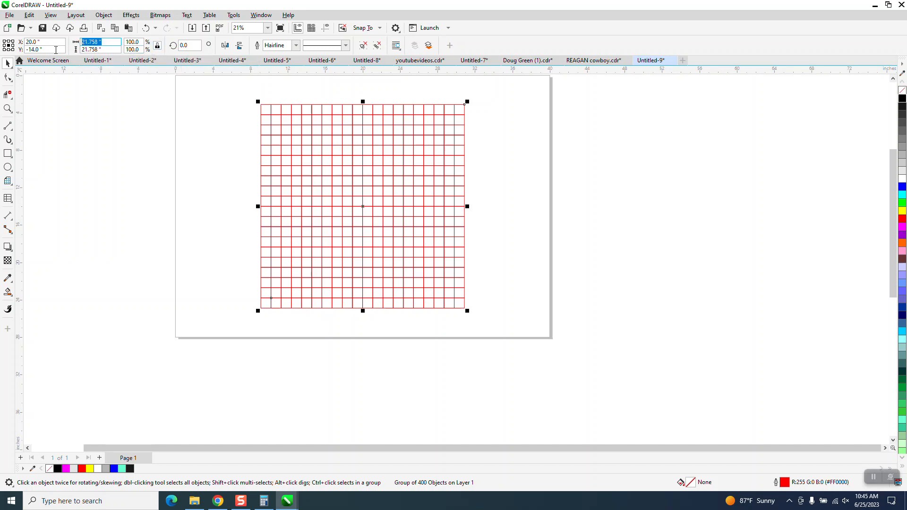
type("20")
key("Return")
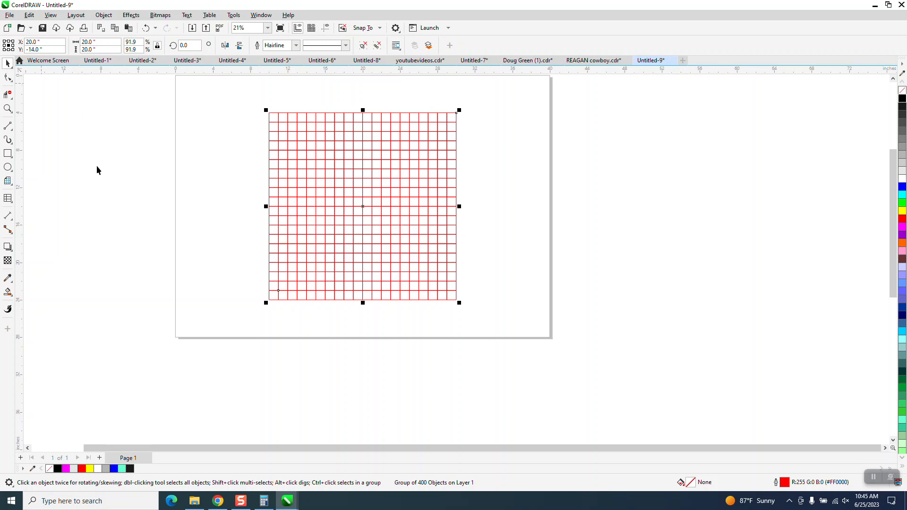
- Draw a circle beside the page and set its size to 20 by 20 inches
left_click(9, 167)
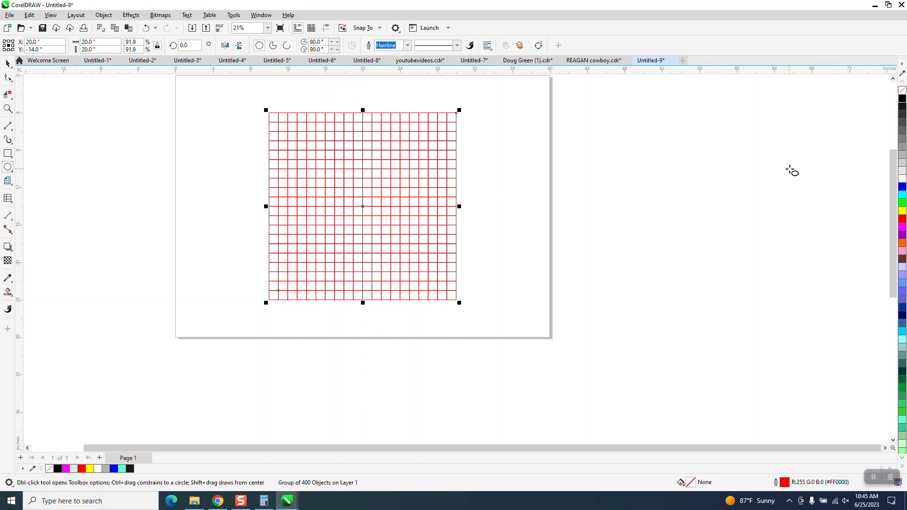
left_click_drag(790, 168, 633, 351)
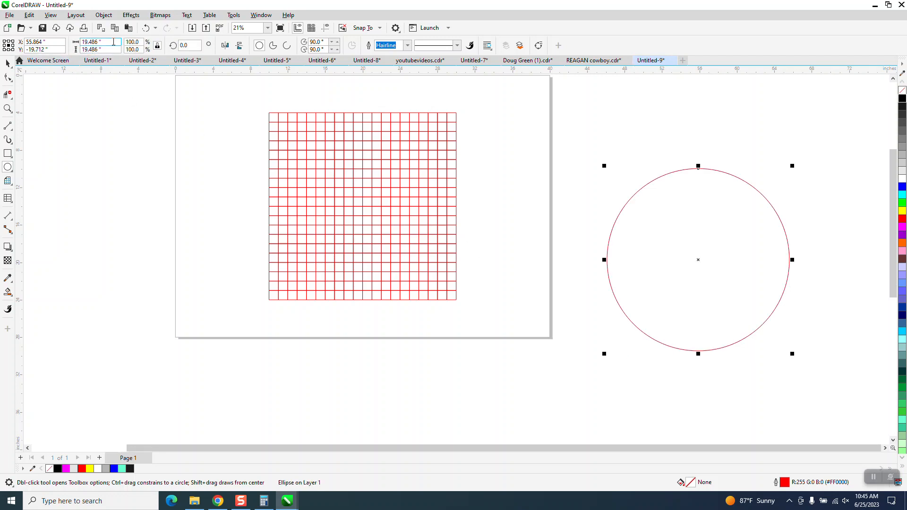
left_click_drag(104, 43, 80, 52)
type("20")
key("Return")
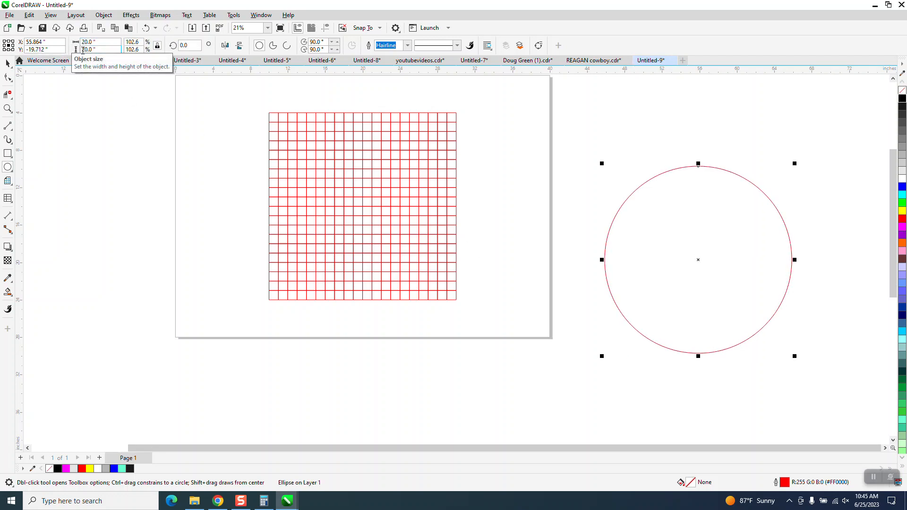
- Center the circle on the page over the grid and check its alignment with the grid edge
key("p")
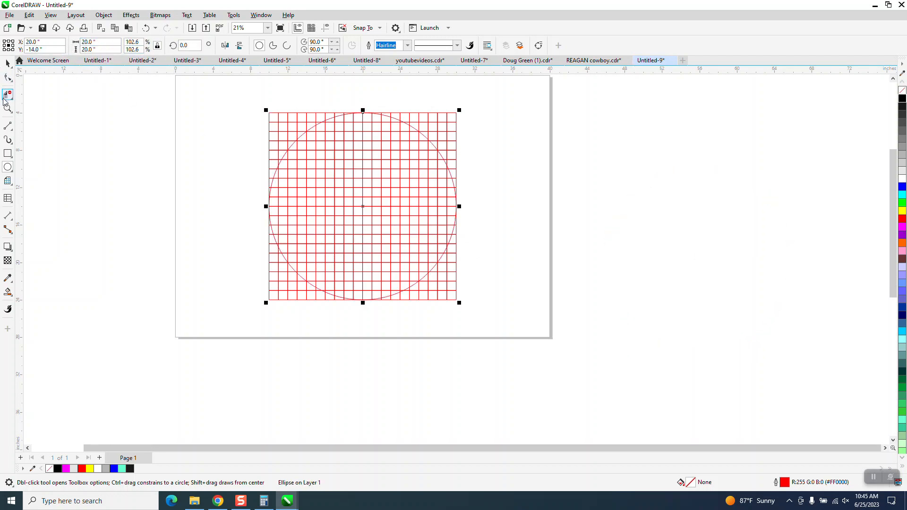
left_click_drag(335, 106, 377, 132)
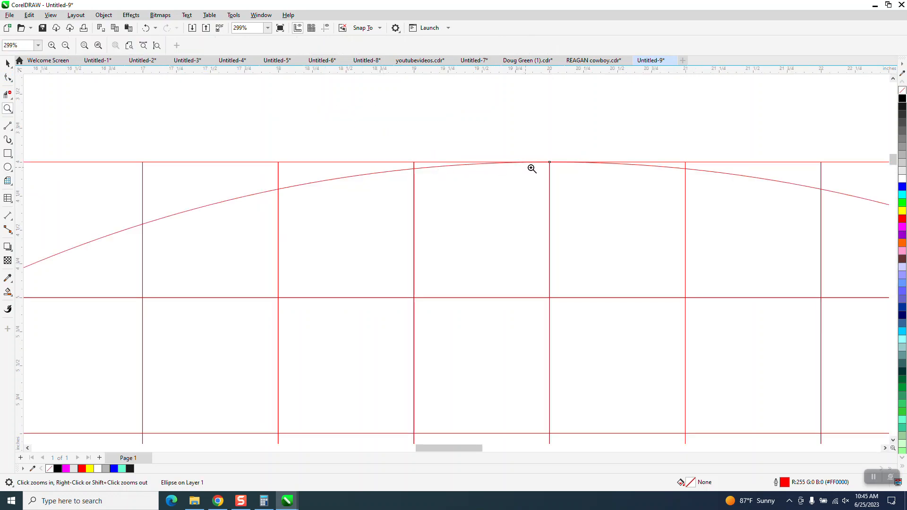
scroll(302, 158, "down", 6)
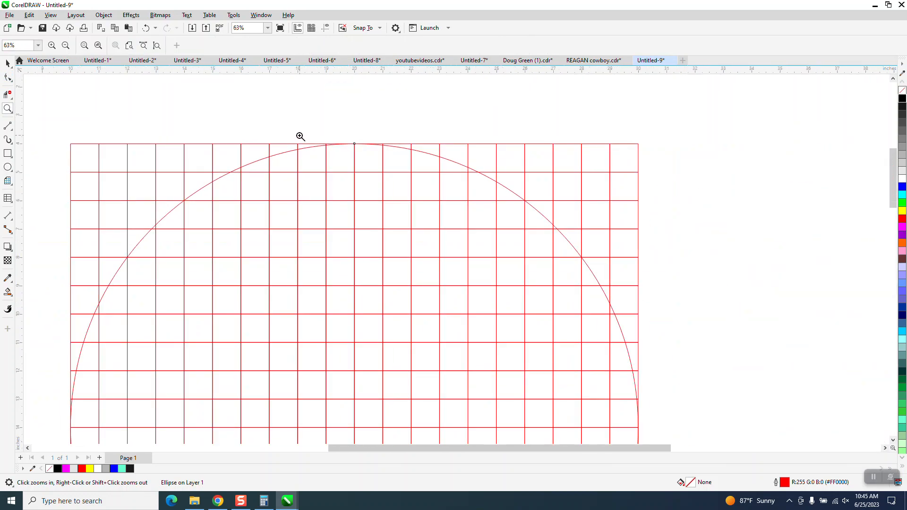
- Create concentric copies of the circle shrinking by 2 inches each, from 18 inches down to 2 inches
left_click(8, 63)
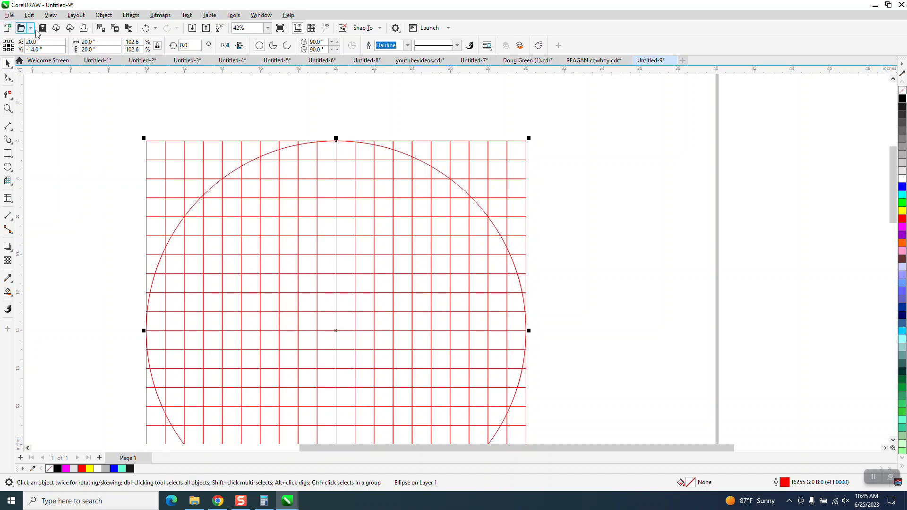
left_click(92, 42)
type("18")
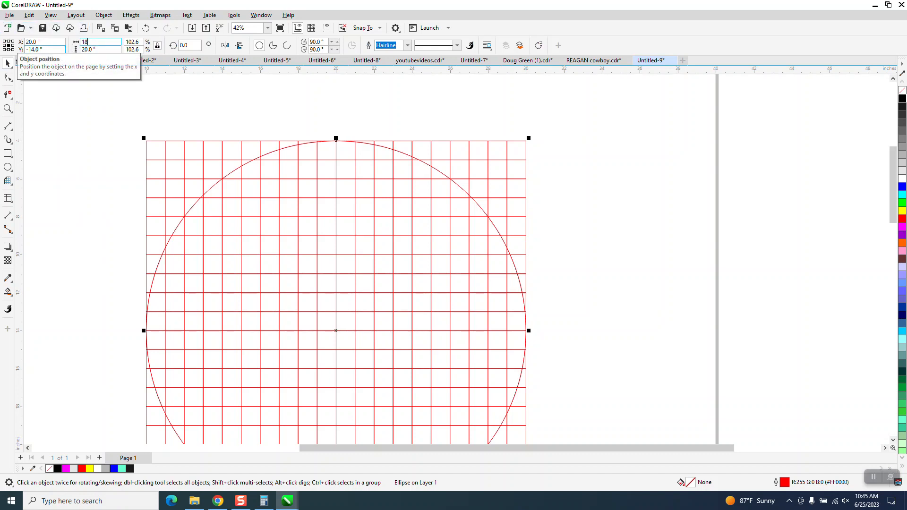
key("Return")
key("ctrl+d")
key("ctrl+d")
key("ctrl+d")
key("ctrl+d")
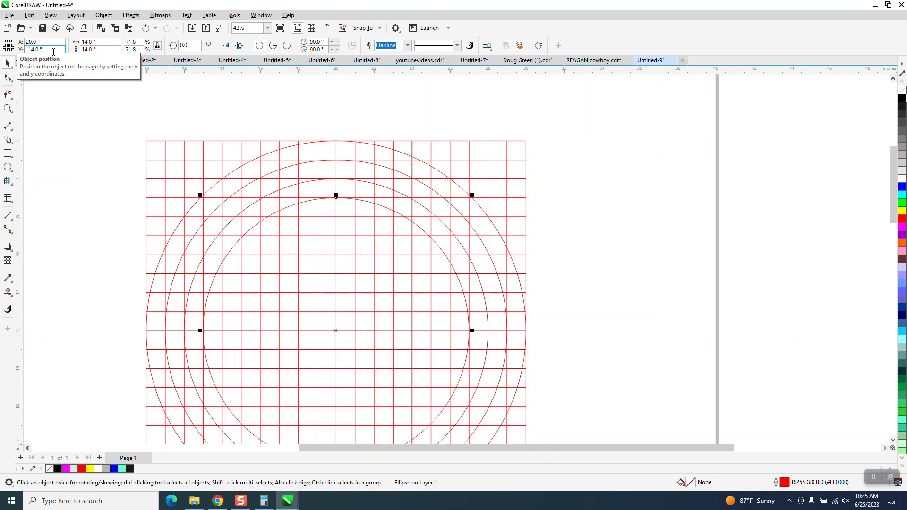
key("ctrl+d")
key("ctrl+d")
key("ctrl+d")
key("ctrl+d")
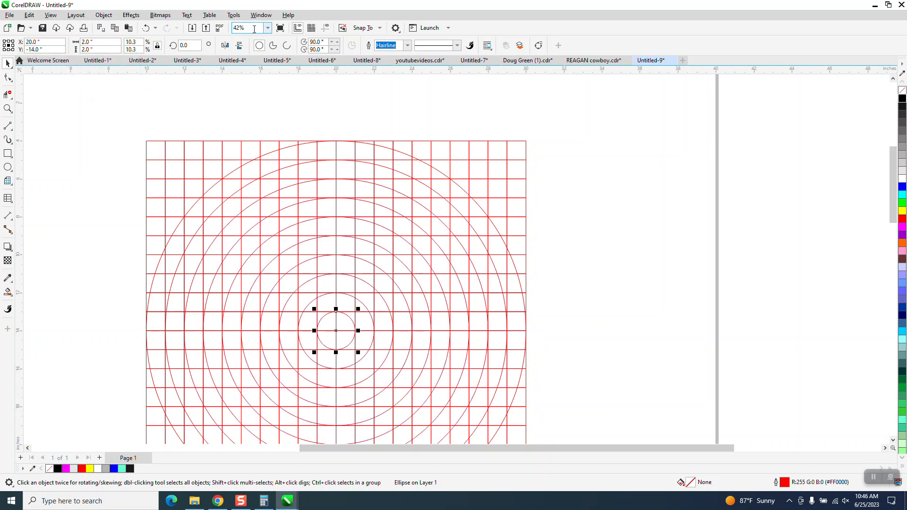
- With Virtual Segment Delete, remove the left and bottom halves of grid and circles, leaving the upper-right quadrant
scroll(160, 115, "down", 1)
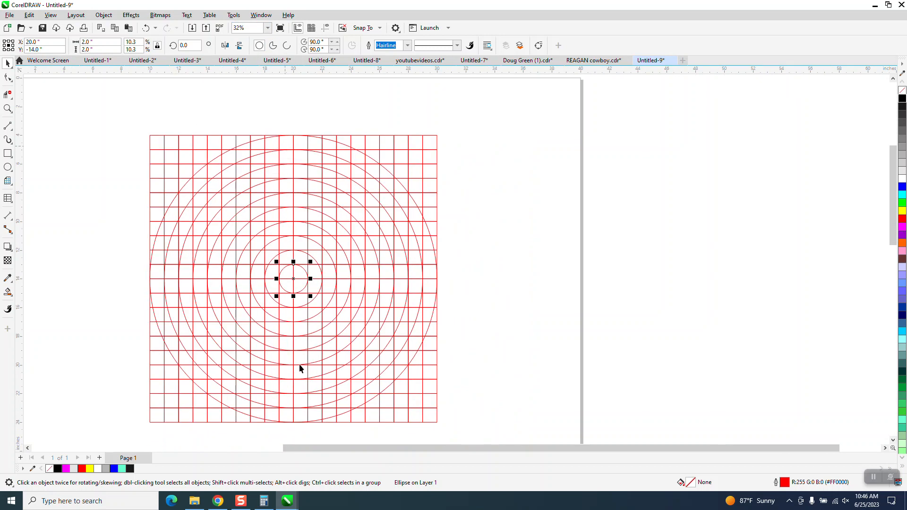
left_click(9, 95)
left_click(52, 115)
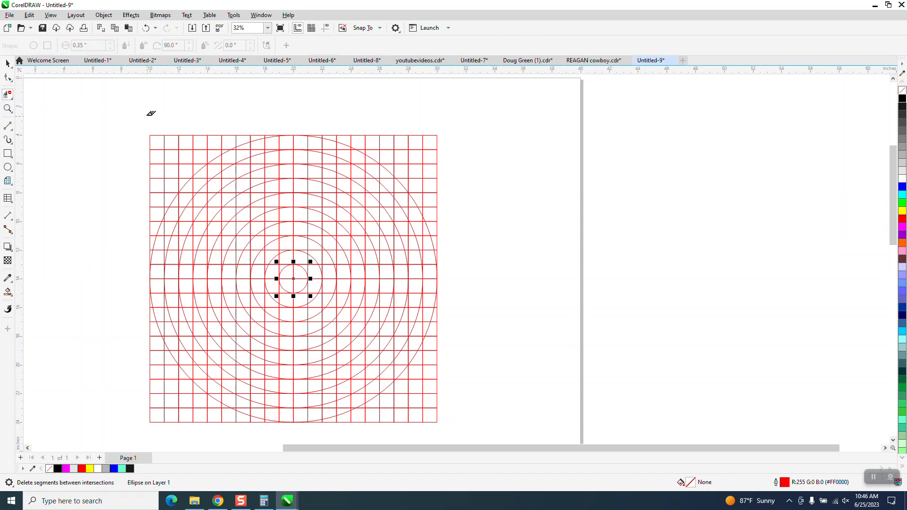
left_click_drag(143, 118, 286, 399)
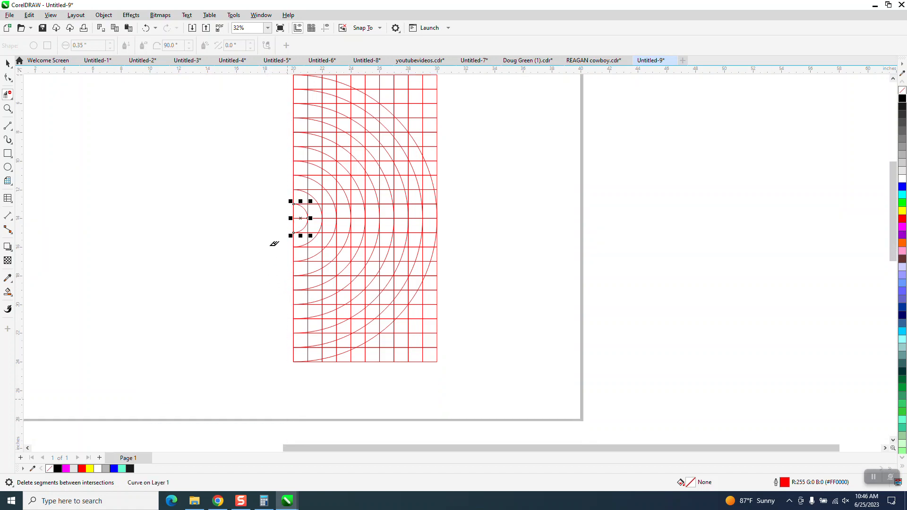
left_click_drag(282, 224, 496, 390)
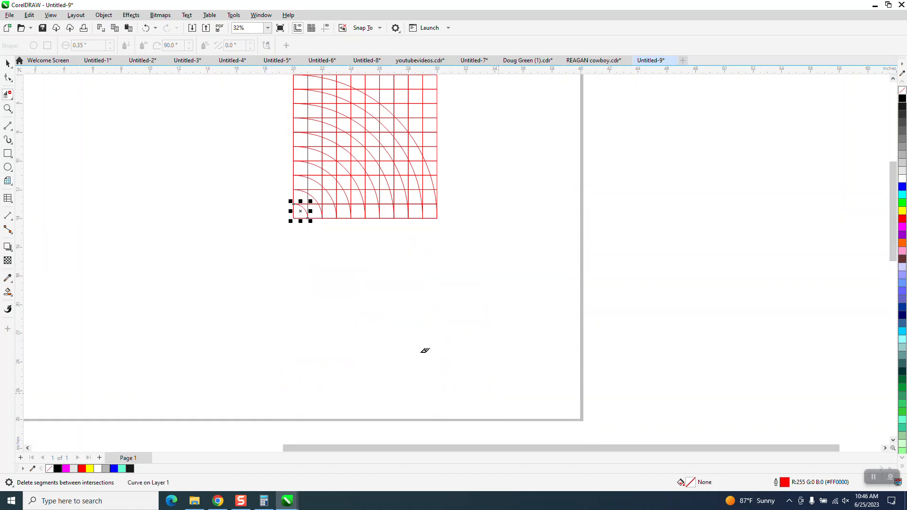
- Zoom and pan to compare the quadrant grid with the blue maze reference design
left_click(8, 62)
scroll(160, 314, "down", 1)
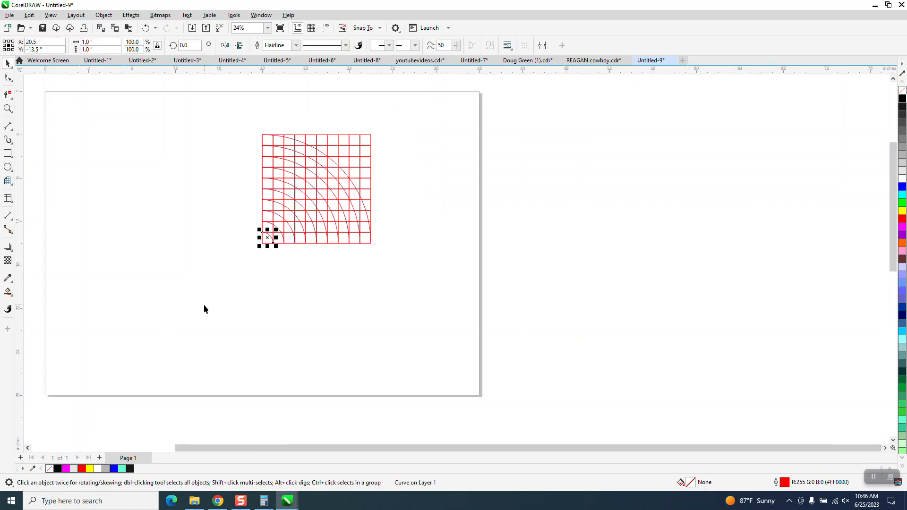
scroll(204, 304, "down", 1)
scroll(204, 308, "down", 1)
scroll(290, 302, "down", 1)
left_click_drag(171, 354, 231, 429)
left_click_drag(182, 395, 284, 282)
left_click(8, 109)
left_click_drag(203, 212, 378, 344)
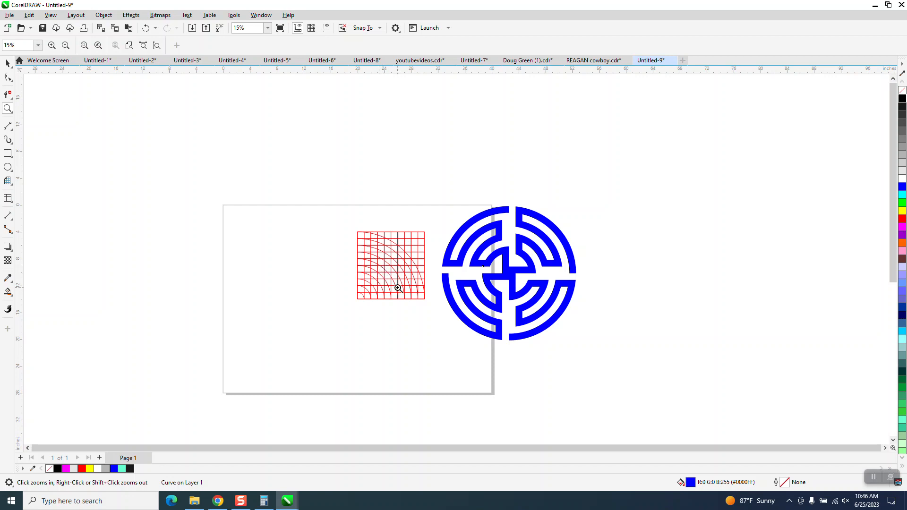
left_click_drag(308, 192, 626, 376)
- Smart Fill the cells along the outer ring in black to trace the first maze arc
left_click(7, 292)
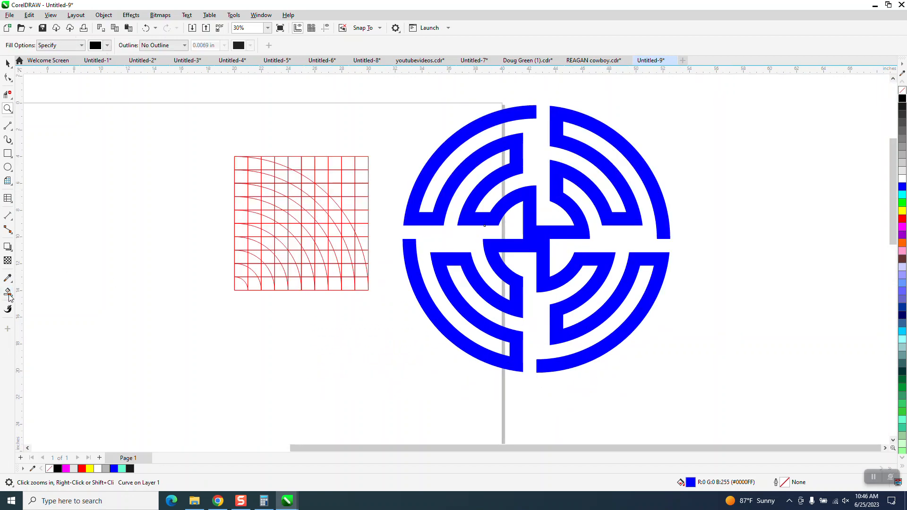
left_click(361, 283)
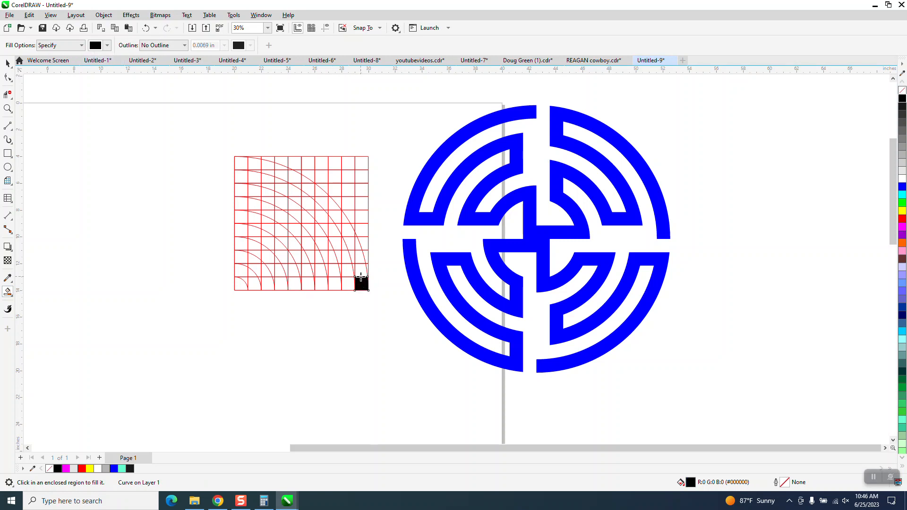
left_click(360, 270)
left_click(360, 261)
left_click(358, 243)
left_click(353, 240)
left_click(346, 230)
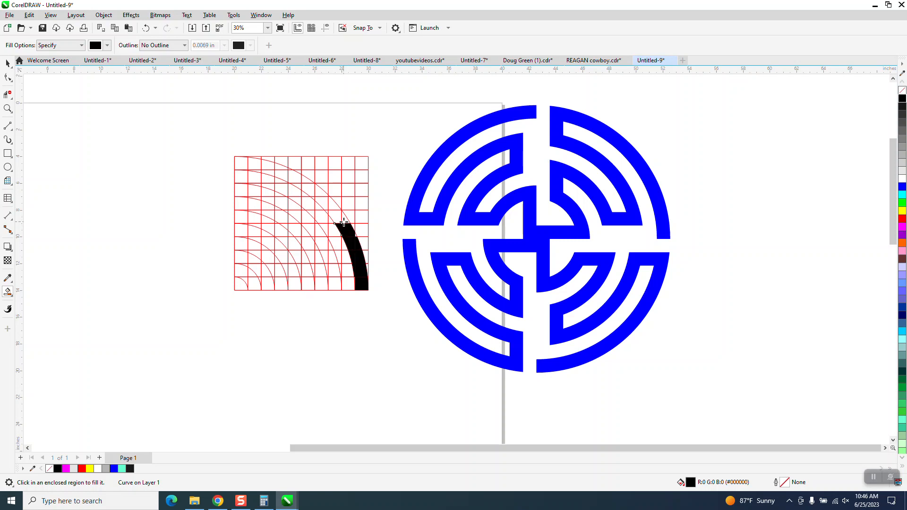
left_click(343, 217)
- Smart Fill the next outer-ring cells in black, extending the arc upward toward the quadrant's top
left_click(7, 109)
left_click_drag(188, 153, 701, 333)
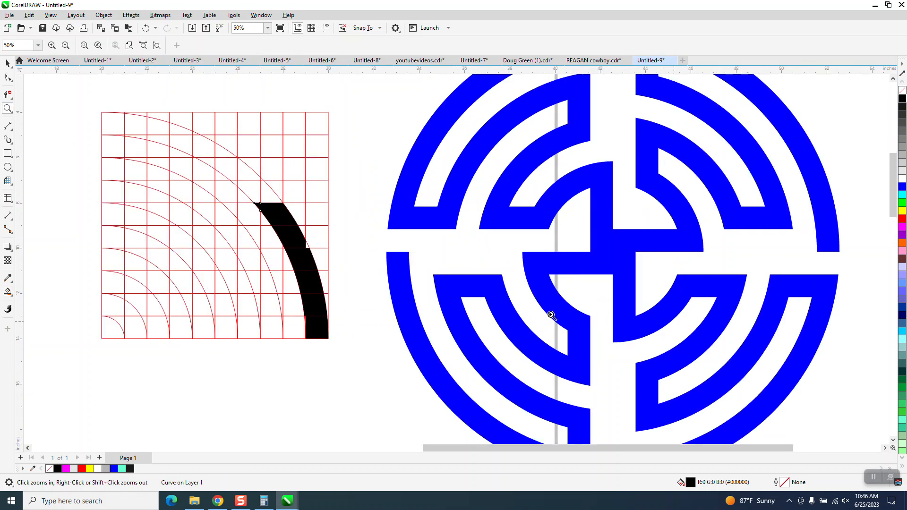
left_click(8, 292)
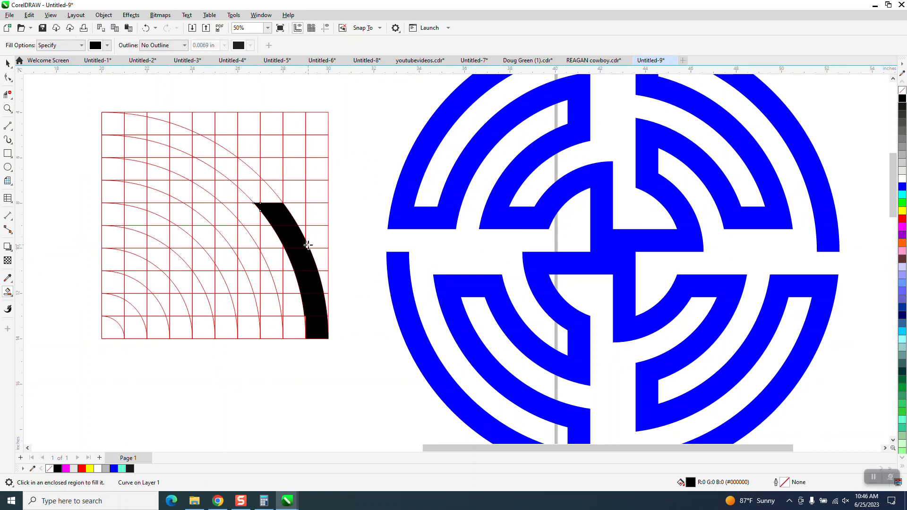
left_click(8, 108)
left_click_drag(296, 310, 359, 366)
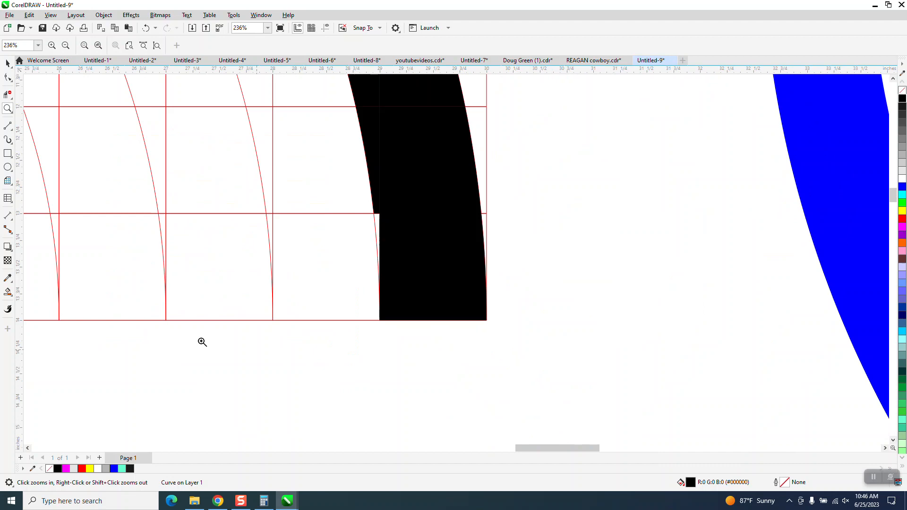
left_click(8, 292)
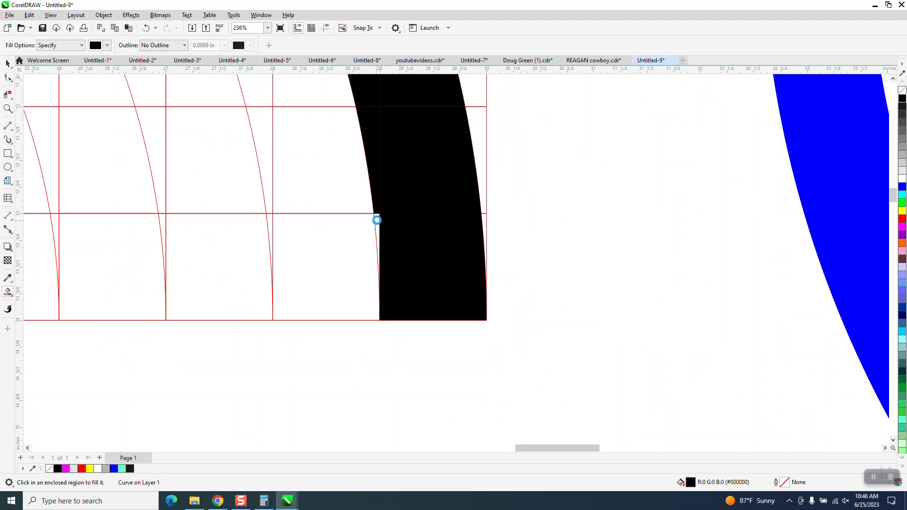
scroll(406, 359, "down", 2)
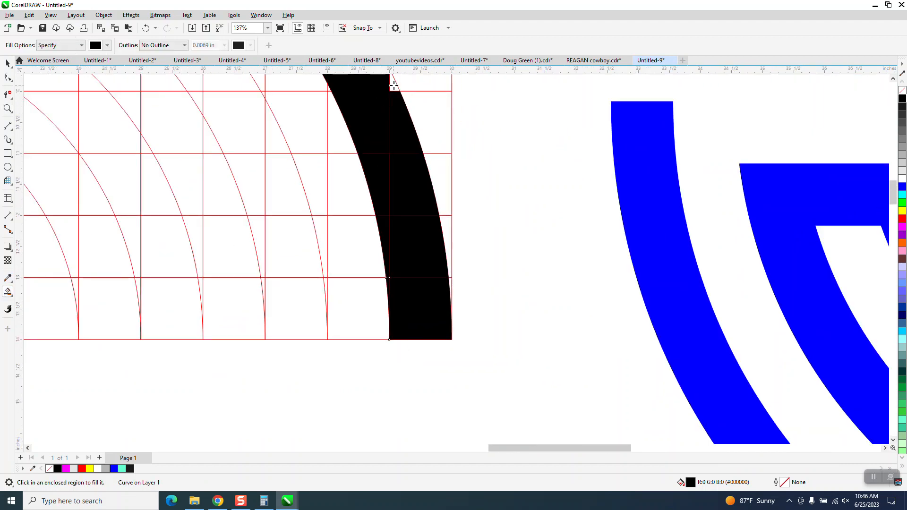
left_click(394, 86)
scroll(413, 255, "down", 4)
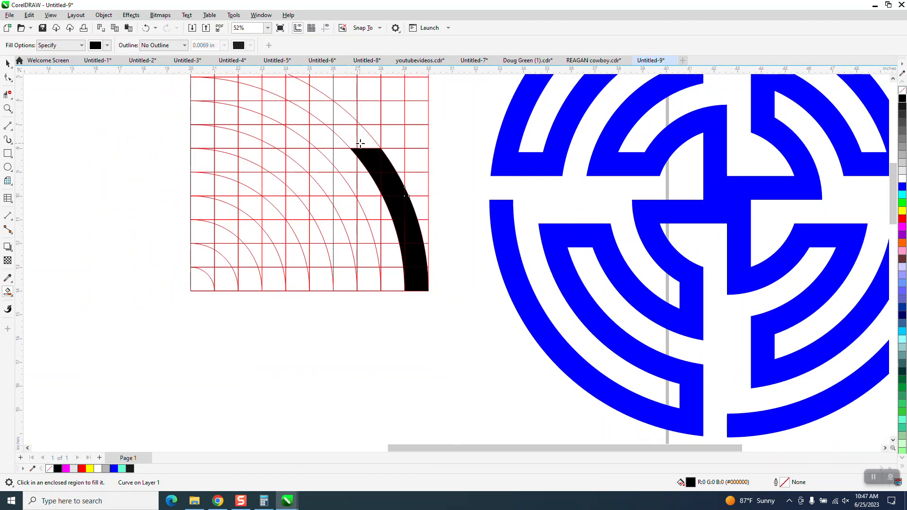
left_click(360, 143)
left_click(343, 133)
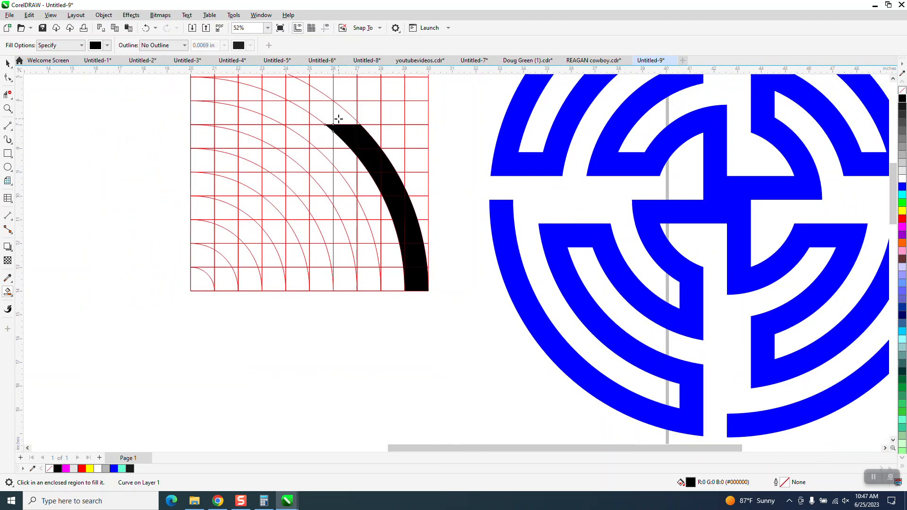
left_click(339, 118)
left_click(326, 111)
left_click(318, 94)
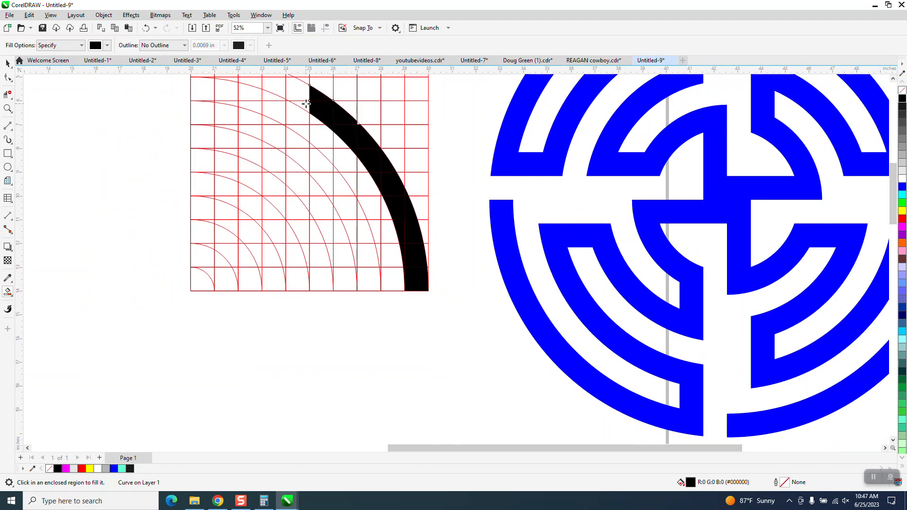
left_click(304, 103)
left_click(299, 90)
left_click(281, 87)
- Continue Smart Filling the outer ring until it reaches the grid's top edge near the left side
scroll(390, 249, "down", 1)
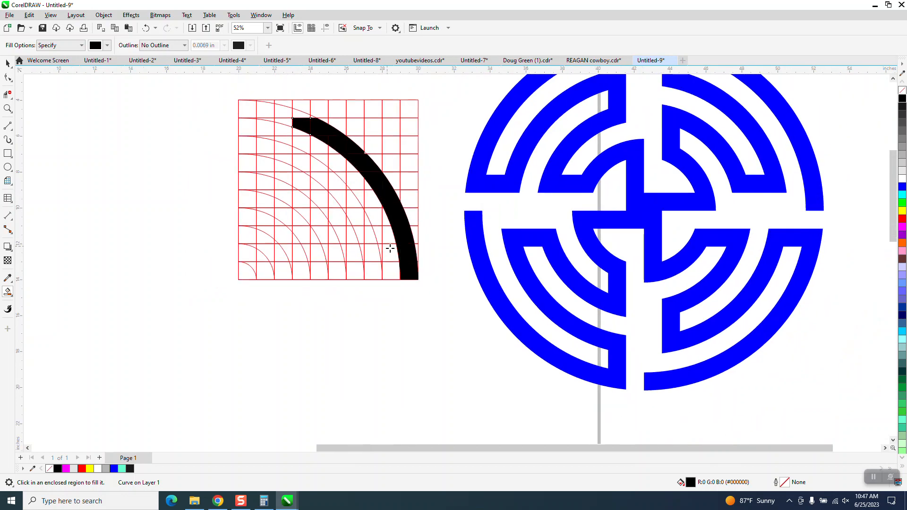
scroll(390, 249, "down", 1)
left_click(7, 109)
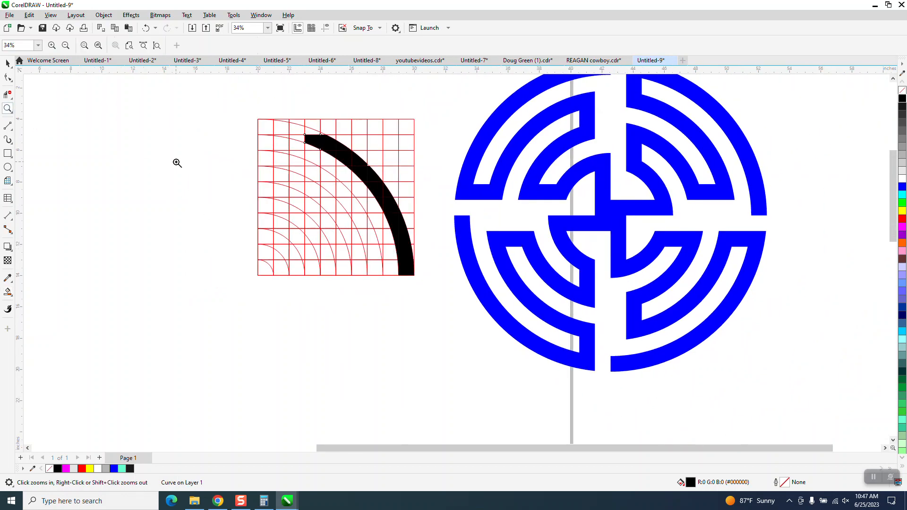
left_click_drag(208, 106, 471, 300)
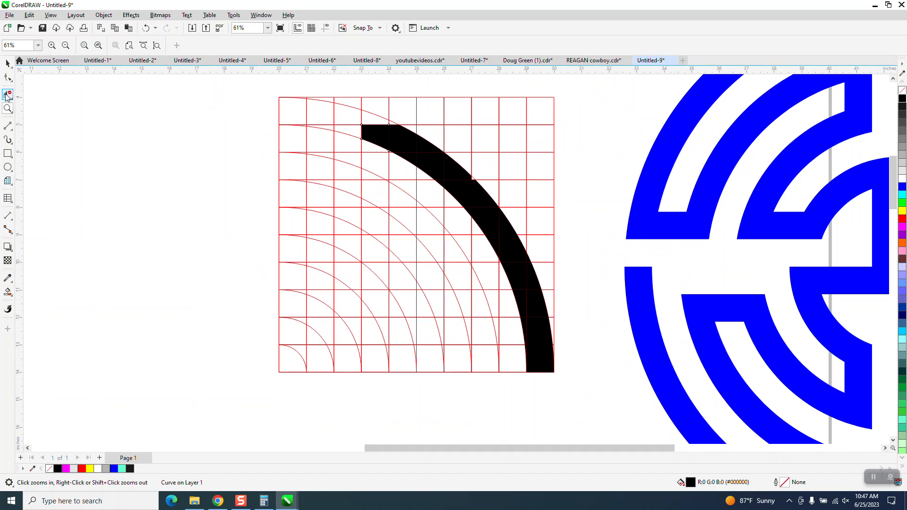
left_click(8, 293)
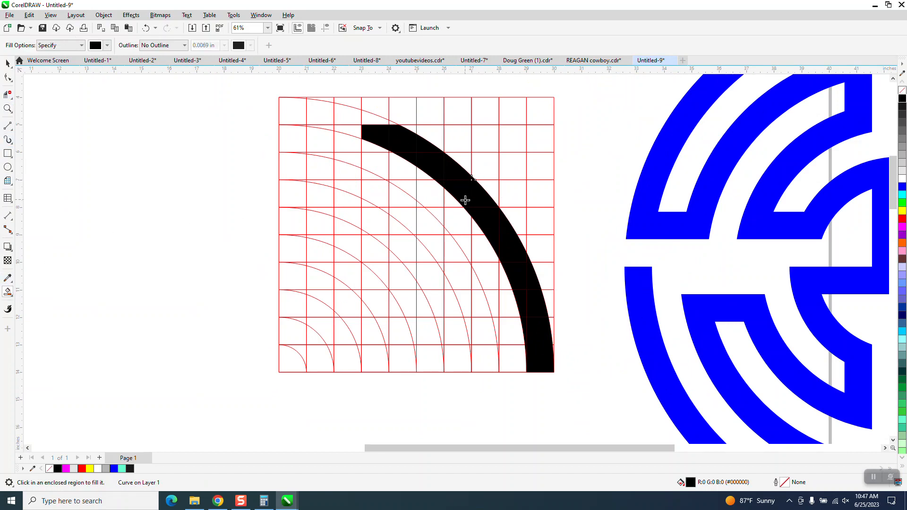
left_click(383, 121)
left_click(353, 130)
left_click(350, 117)
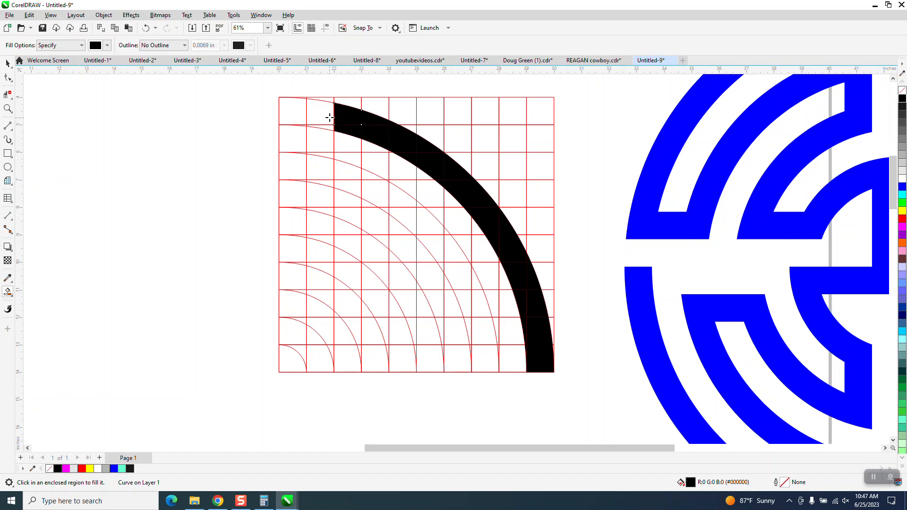
left_click(329, 116)
left_click(326, 127)
- Smart Fill a short turn down the left side and along the second ring, undoing the final fill
scroll(187, 239, "down", 2)
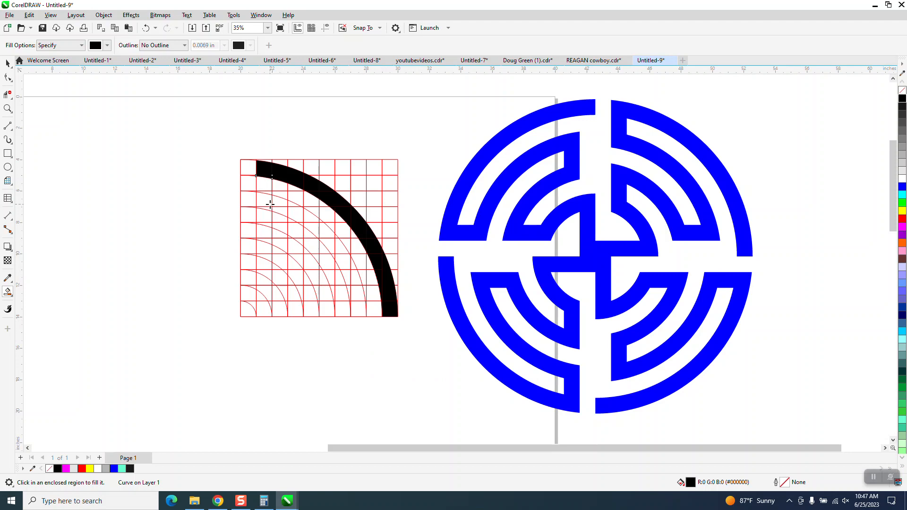
left_click(265, 190)
left_click(266, 201)
left_click(269, 208)
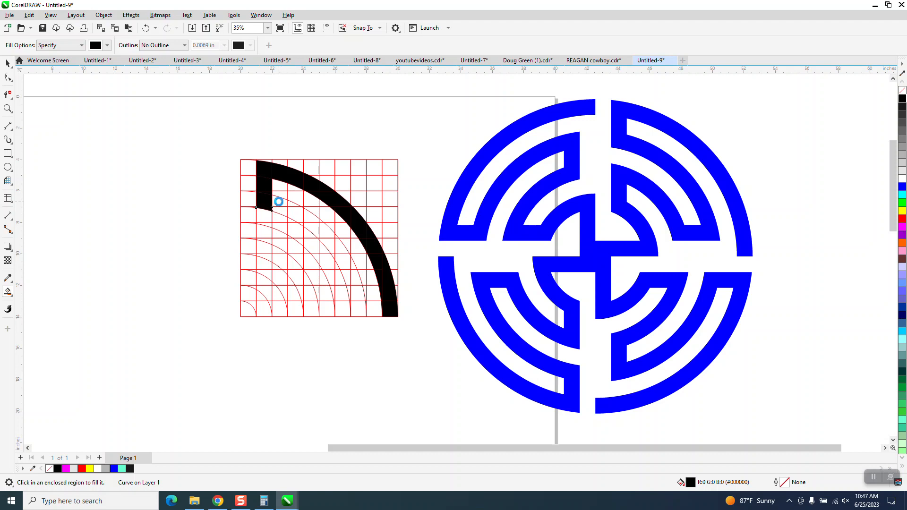
left_click(279, 202)
left_click(291, 206)
left_click(300, 217)
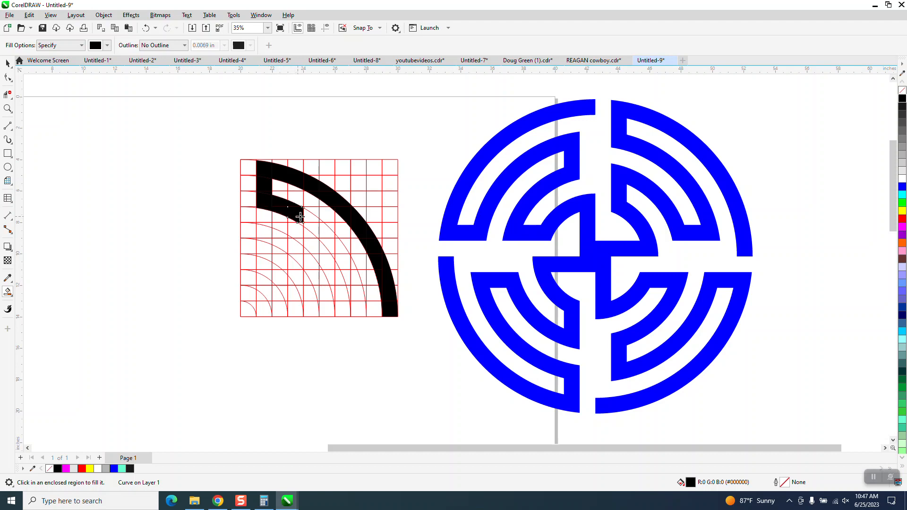
left_click(307, 216)
left_click(304, 225)
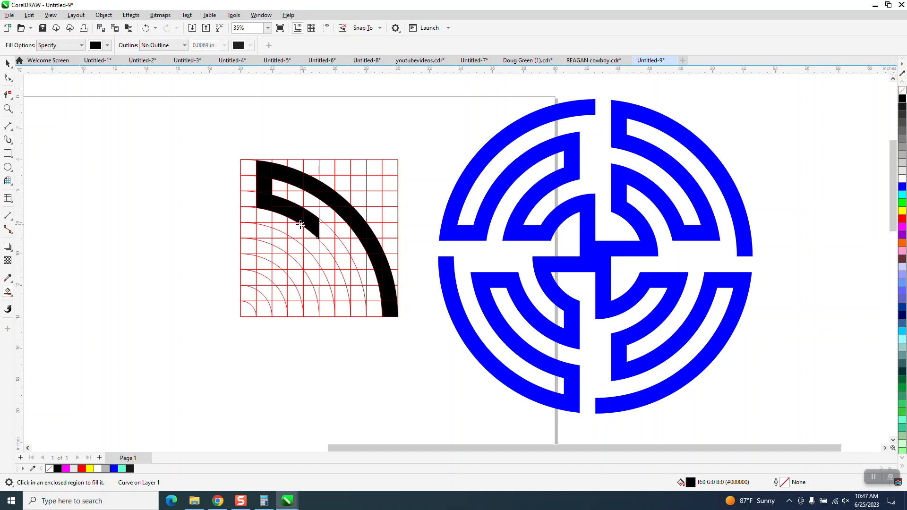
left_click(299, 227)
left_click(146, 27)
- Extend the black fill along the second ring arc toward the lower right
left_click(7, 109)
left_click_drag(192, 155, 430, 314)
left_click(8, 294)
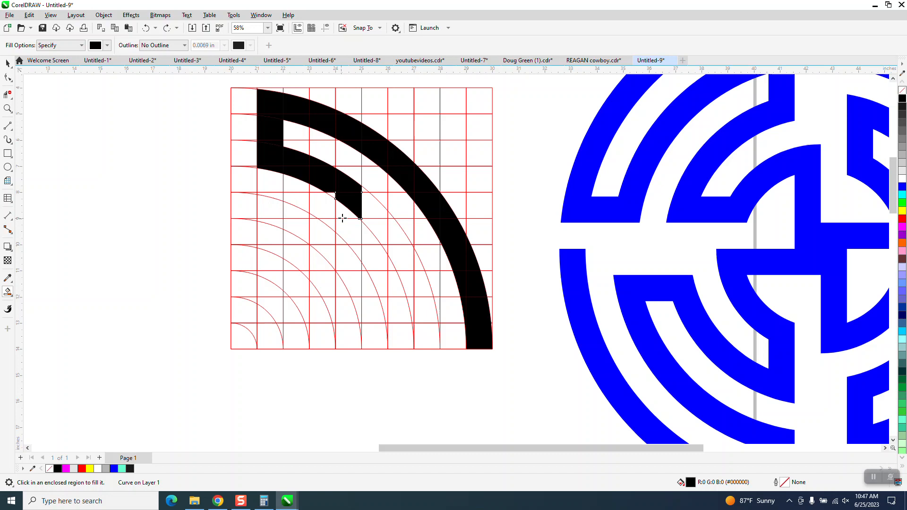
left_click(335, 195)
left_click(370, 203)
left_click(384, 221)
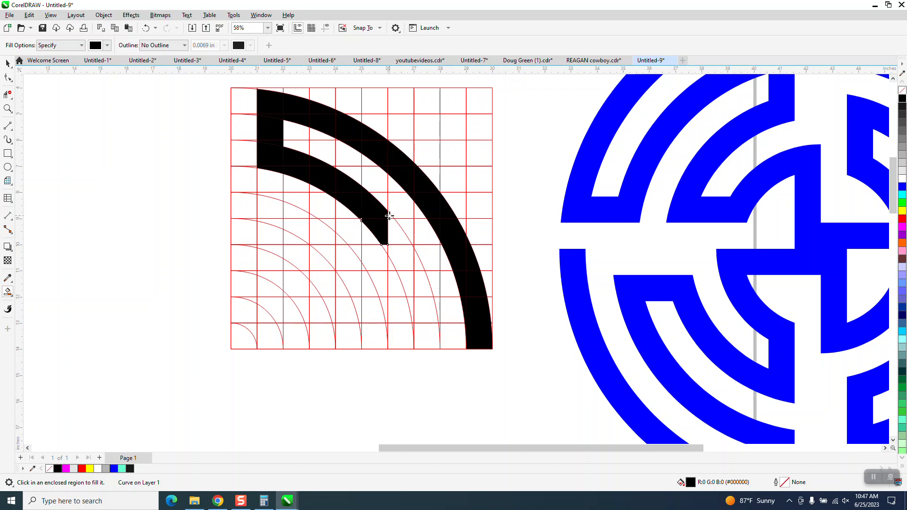
left_click(395, 226)
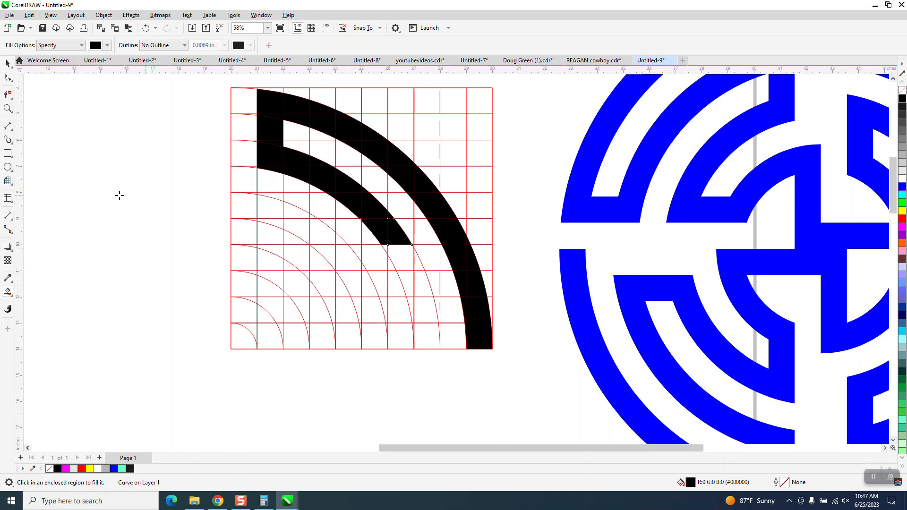
- Smart Fill the cells where the second ring bends down toward the grid's lower rows
left_click(7, 108)
left_click_drag(349, 203, 473, 279)
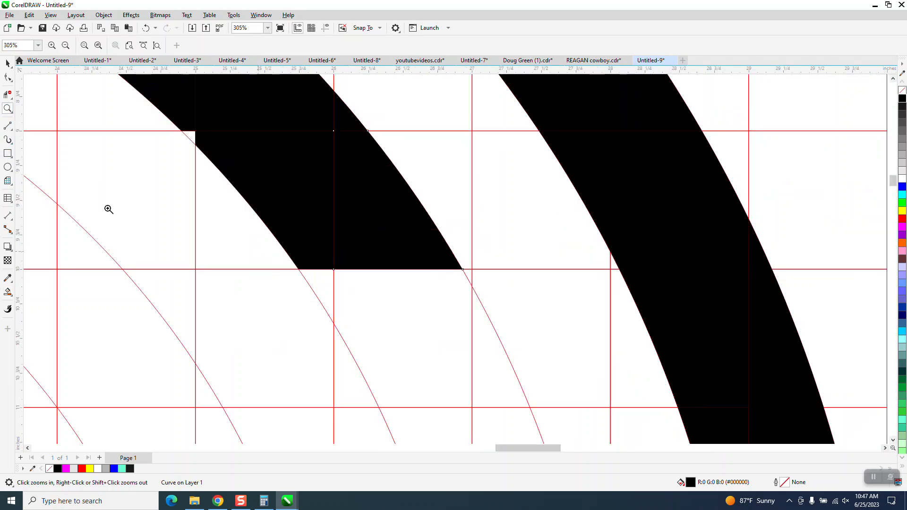
left_click(8, 292)
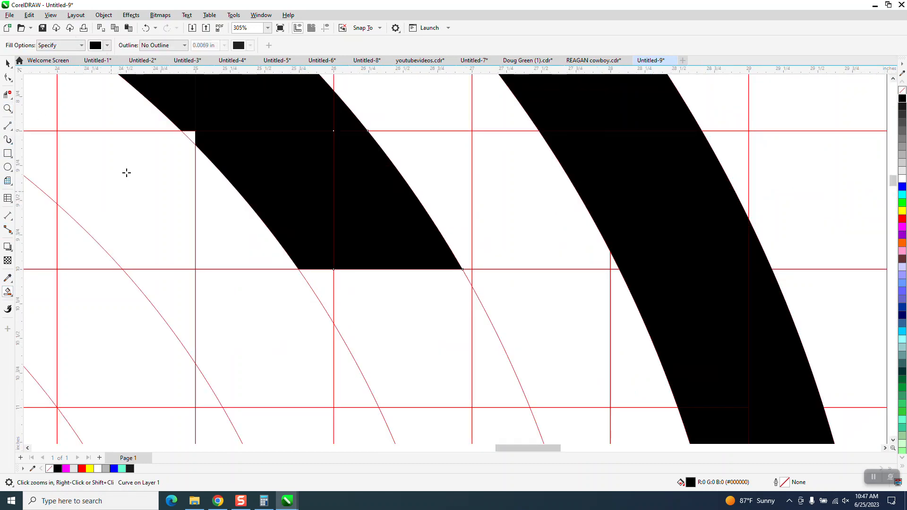
left_click(187, 137)
left_click(318, 279)
left_click(379, 304)
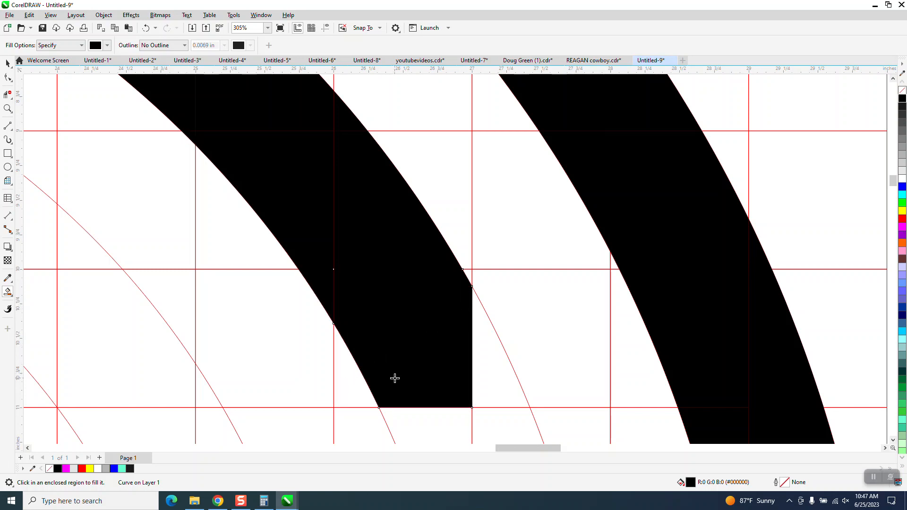
left_click(481, 366)
scroll(371, 288, "down", 2)
left_click(424, 360)
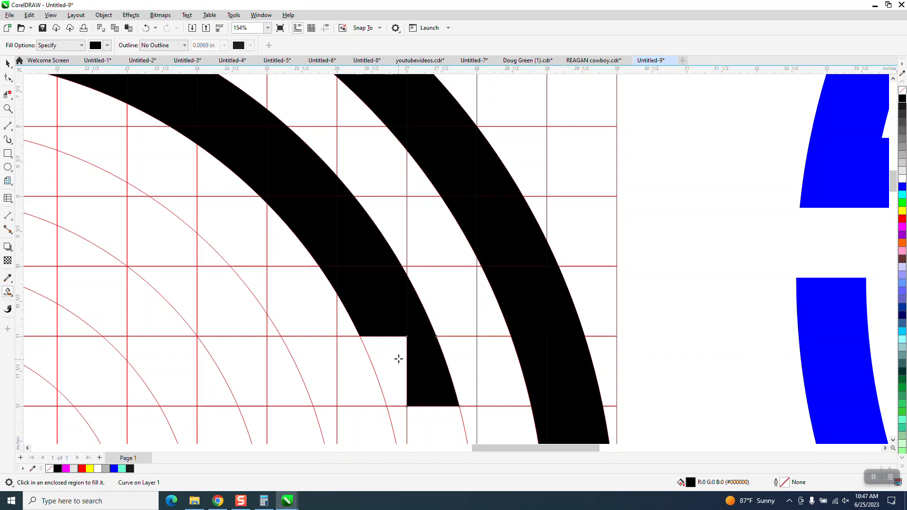
left_click(399, 359)
scroll(416, 369, "down", 2)
left_click(426, 389)
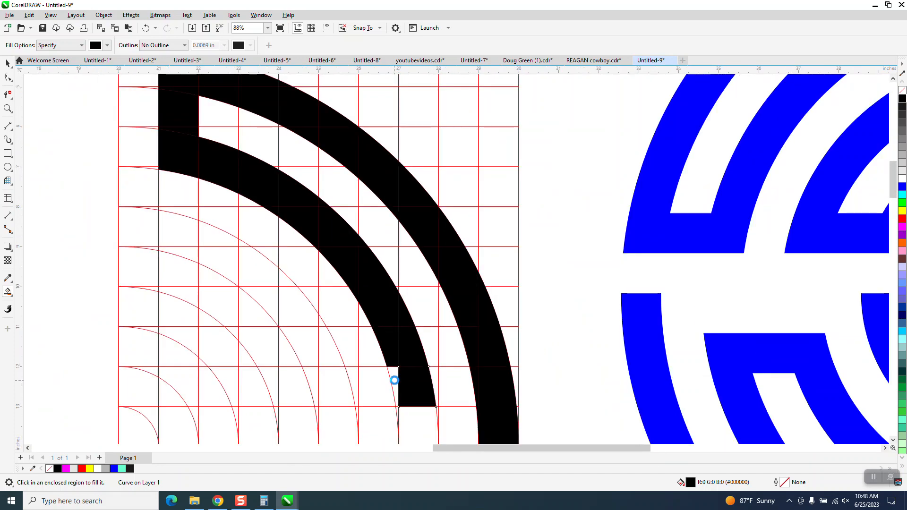
left_click(394, 380)
- Fill a horizontal connector inward along the bottom and start the third ring arc upward
scroll(396, 340, "down", 3)
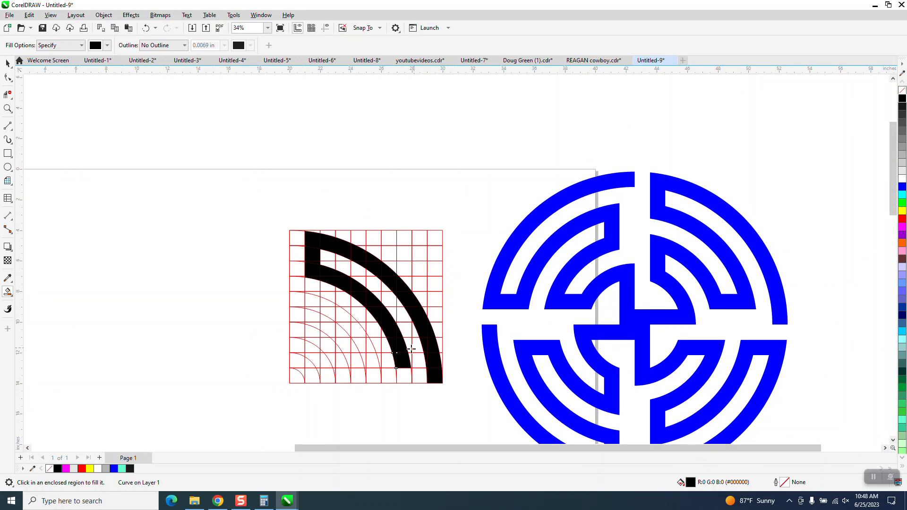
left_click(388, 358)
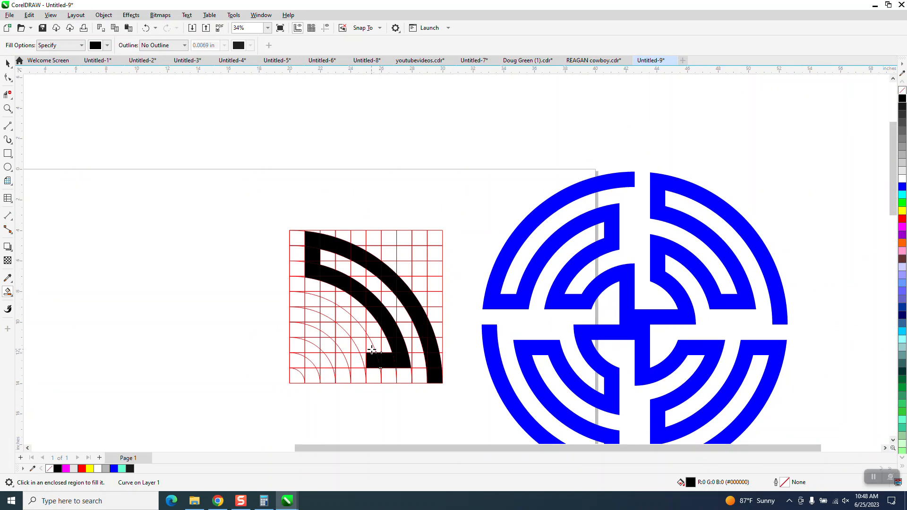
left_click(371, 349)
left_click(363, 359)
left_click(360, 344)
left_click(355, 329)
left_click(349, 327)
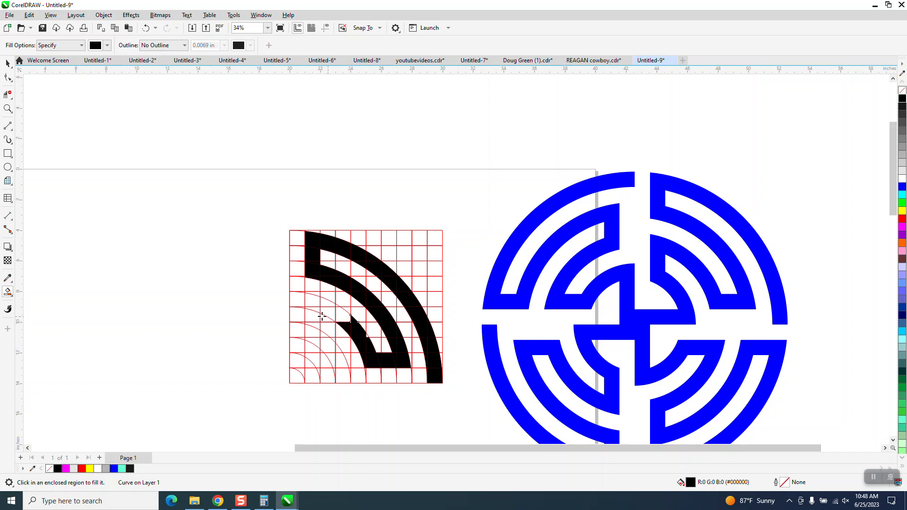
- Continue Smart Filling the third ring arc up and left to the left-side grid column
left_click(7, 108)
left_click_drag(248, 270, 419, 396)
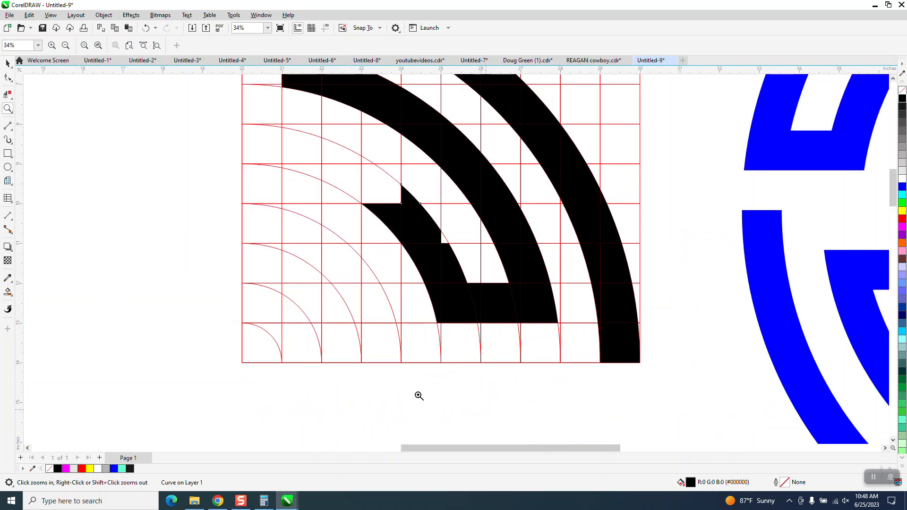
left_click(8, 292)
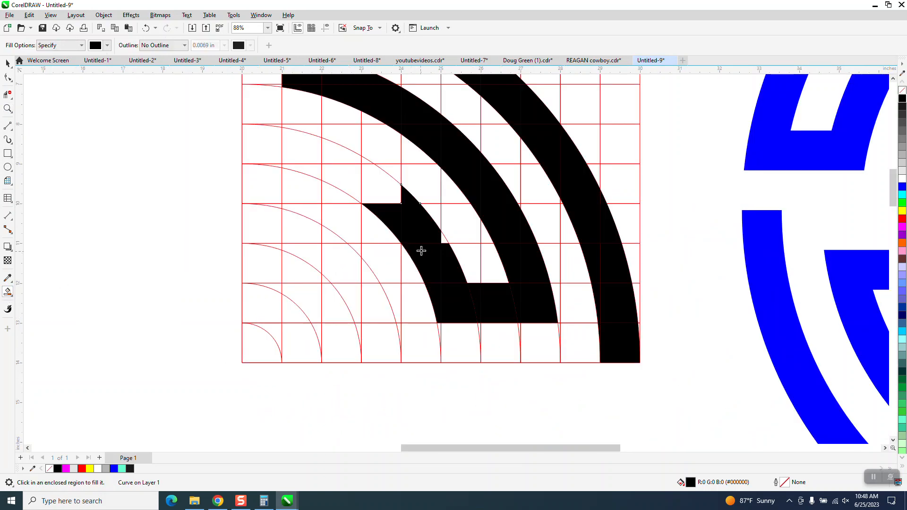
left_click(394, 194)
left_click(364, 161)
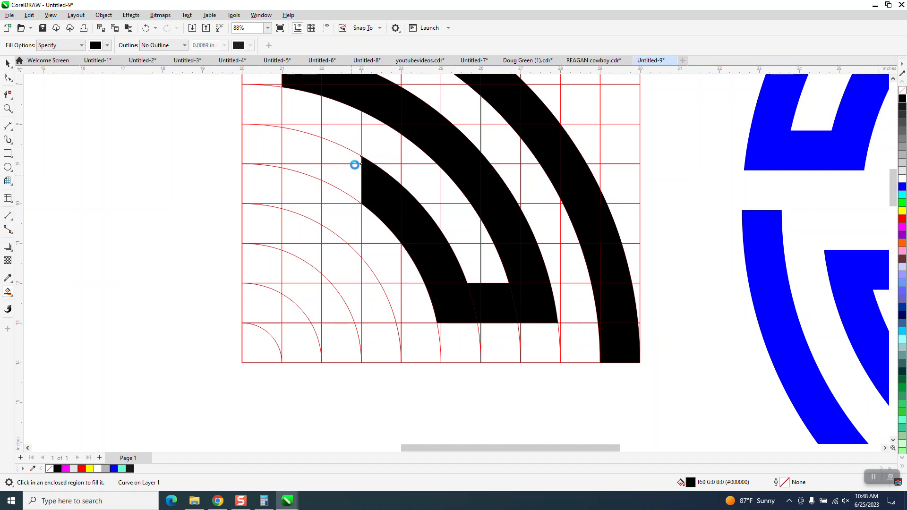
left_click(350, 161)
left_click(311, 161)
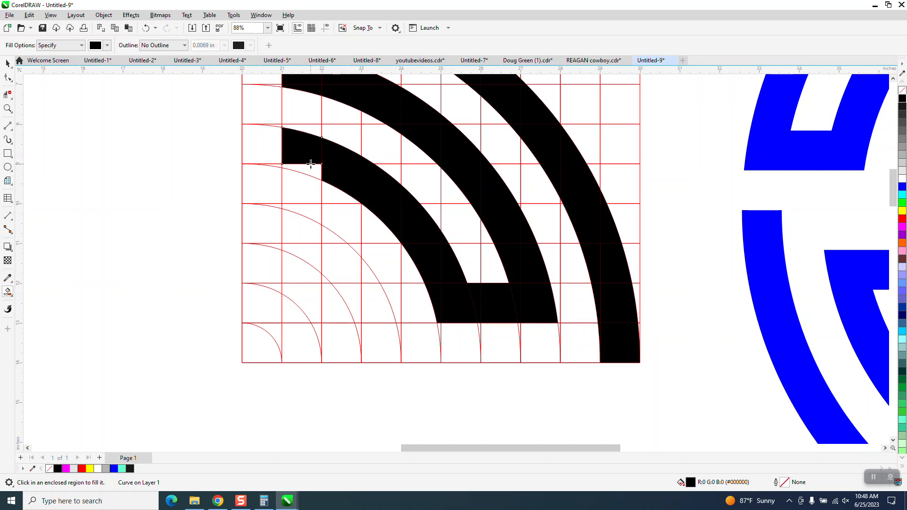
left_click(313, 172)
- Smart Fill the third ring arc's cells down toward the bottom rows of the grid
scroll(286, 222, "down", 2)
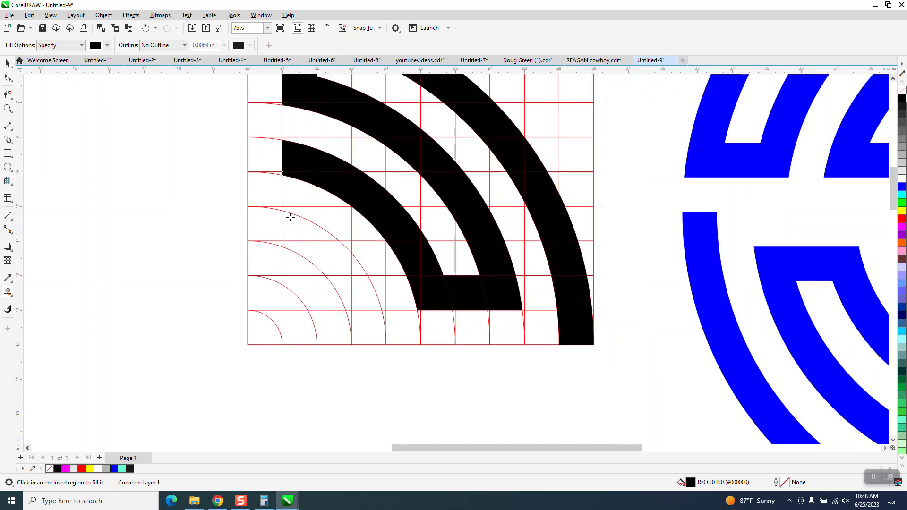
left_click(300, 198)
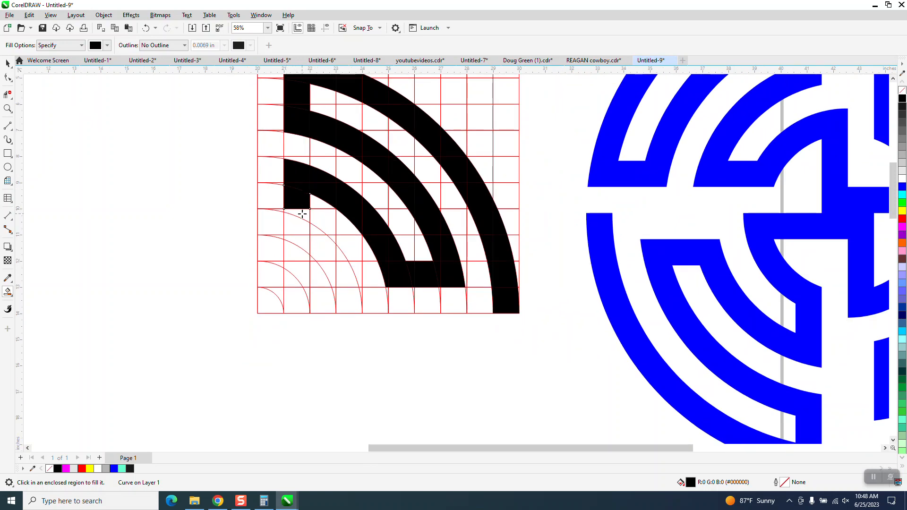
left_click(299, 225)
left_click(299, 239)
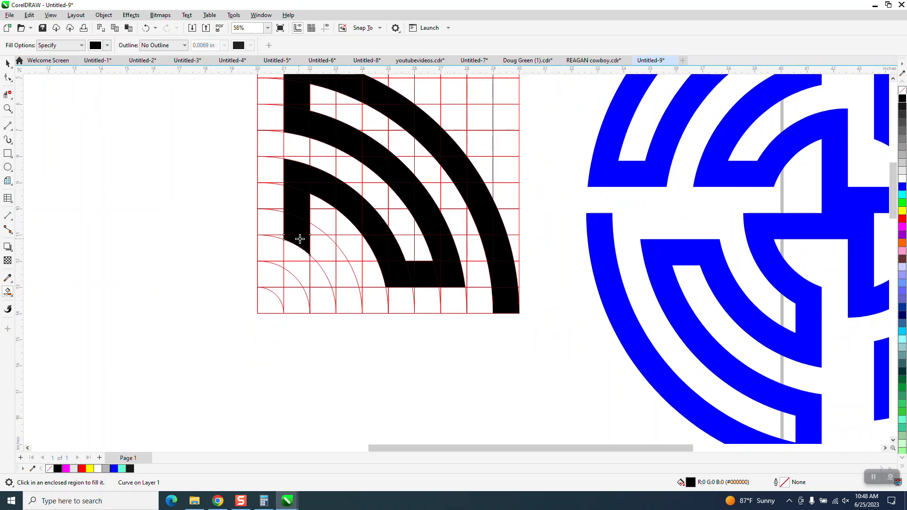
left_click(327, 256)
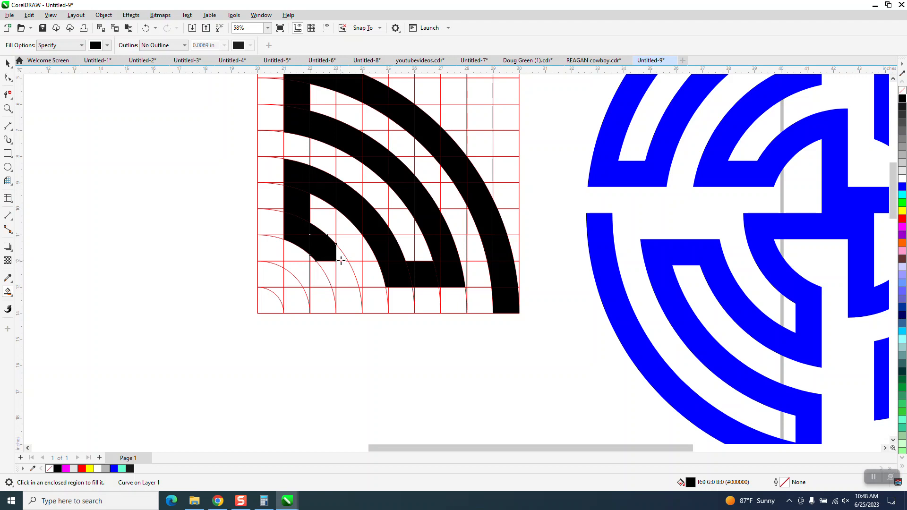
left_click(341, 258)
left_click(334, 272)
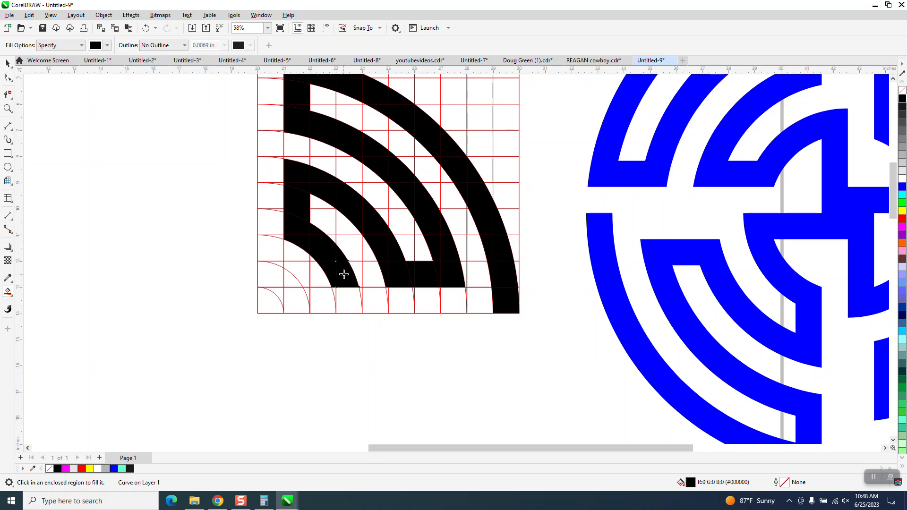
left_click(323, 276)
- Undo the last fill, then fill the third ring's bottom cell and a horizontal connector to the grid's left edge
scroll(305, 278, "down", 2)
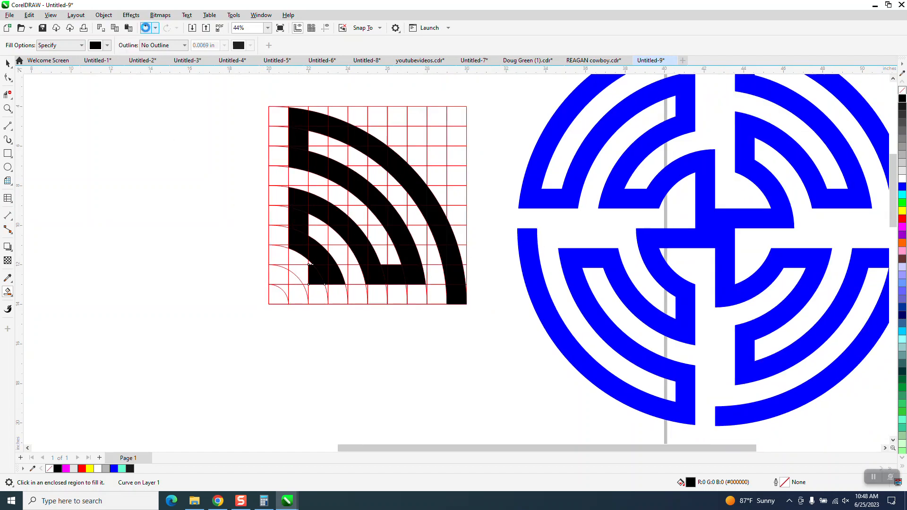
left_click(146, 28)
left_click(334, 295)
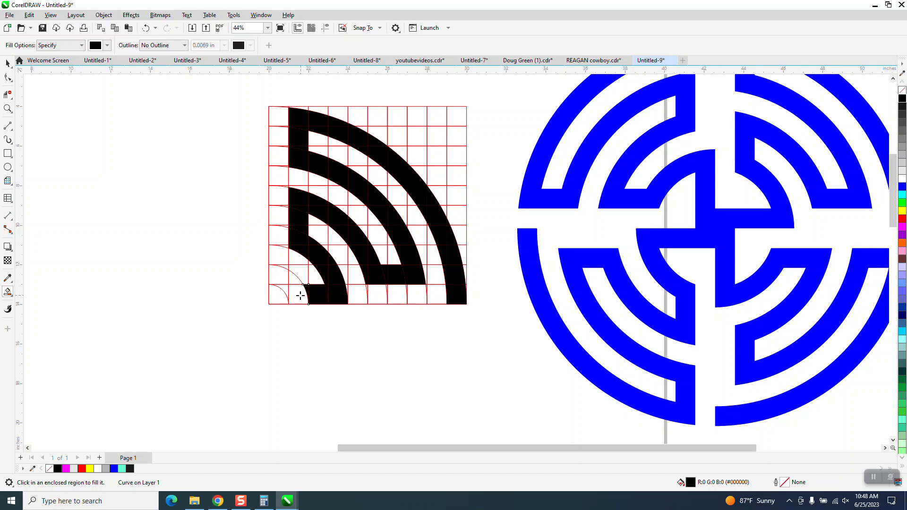
left_click(299, 296)
left_click(279, 295)
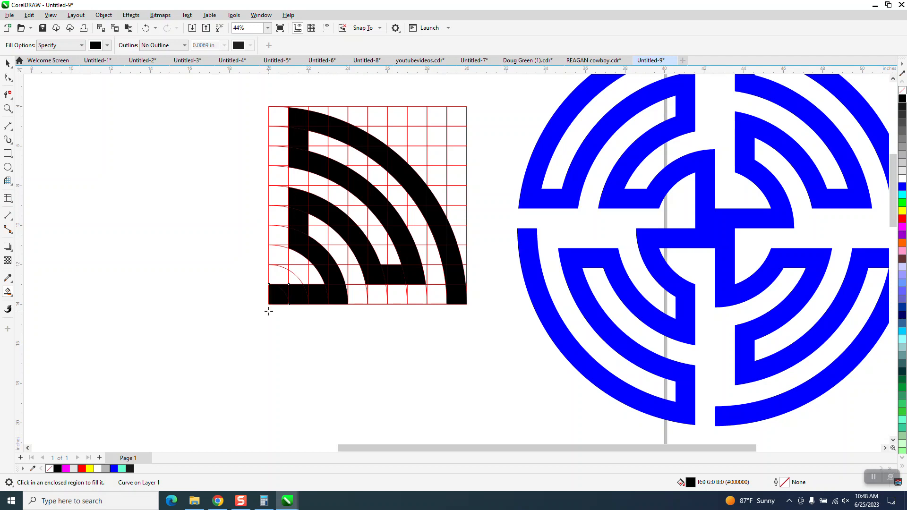
- Select the red grid group and nudge it off to the left, away from the filled maze
left_click(7, 109)
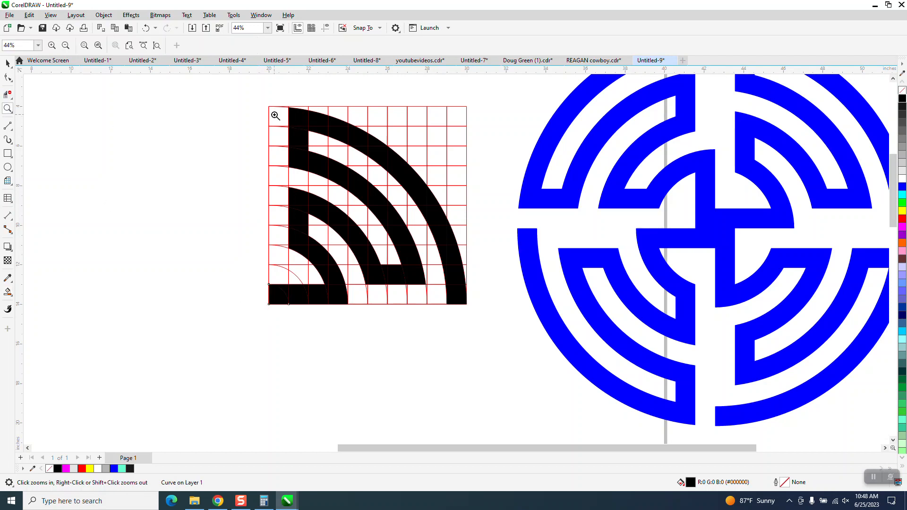
left_click_drag(270, 105, 457, 326)
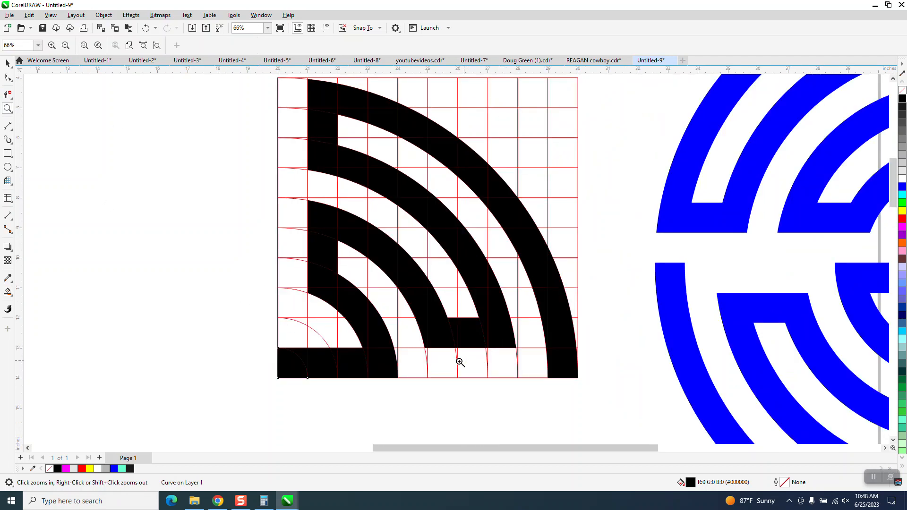
right_click(409, 195)
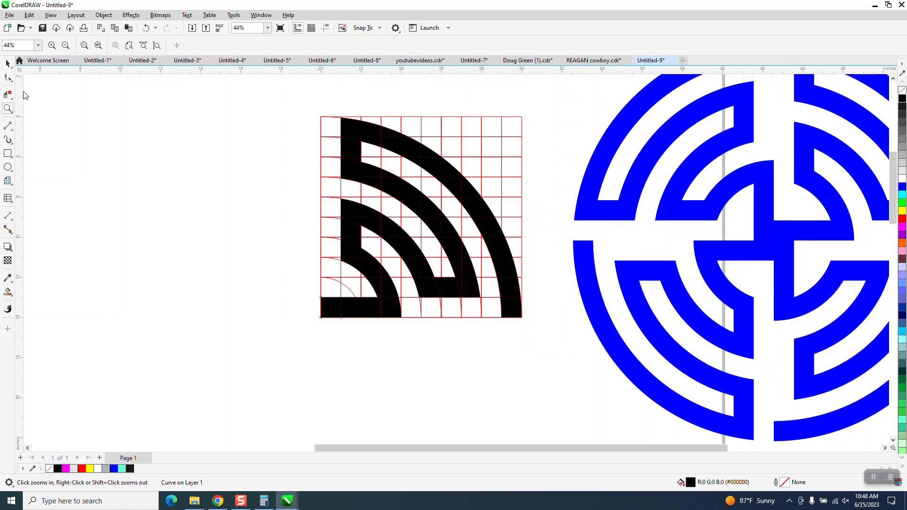
left_click(8, 63)
left_click(457, 120)
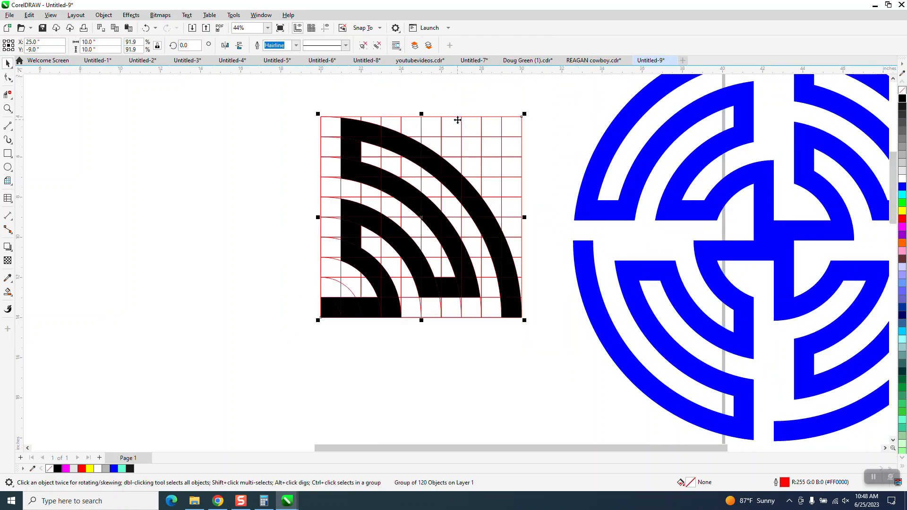
key("Left")
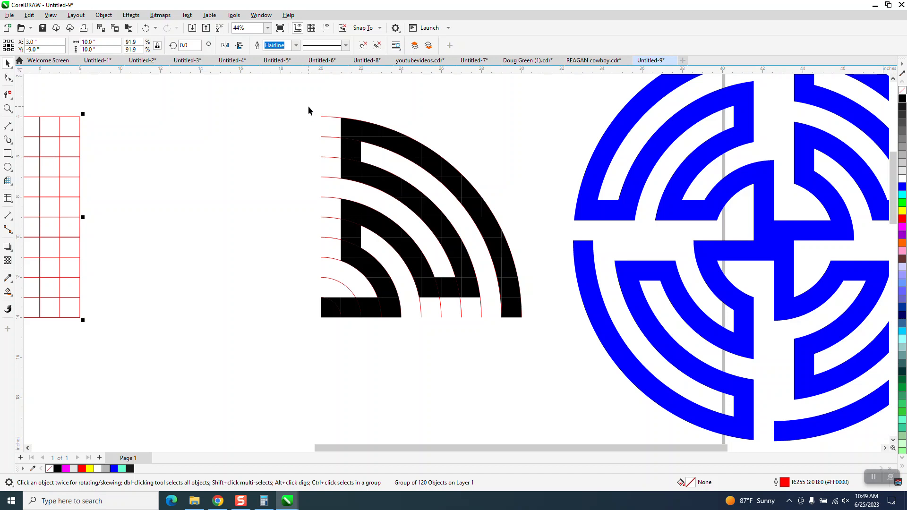
- Remove the leftover red circle arcs from around the filled maze
left_click_drag(309, 105, 329, 282)
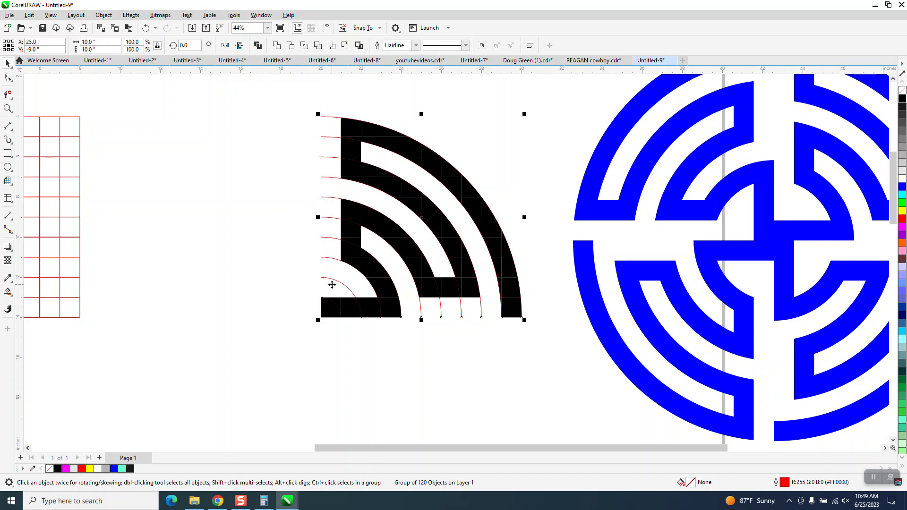
left_click(328, 271)
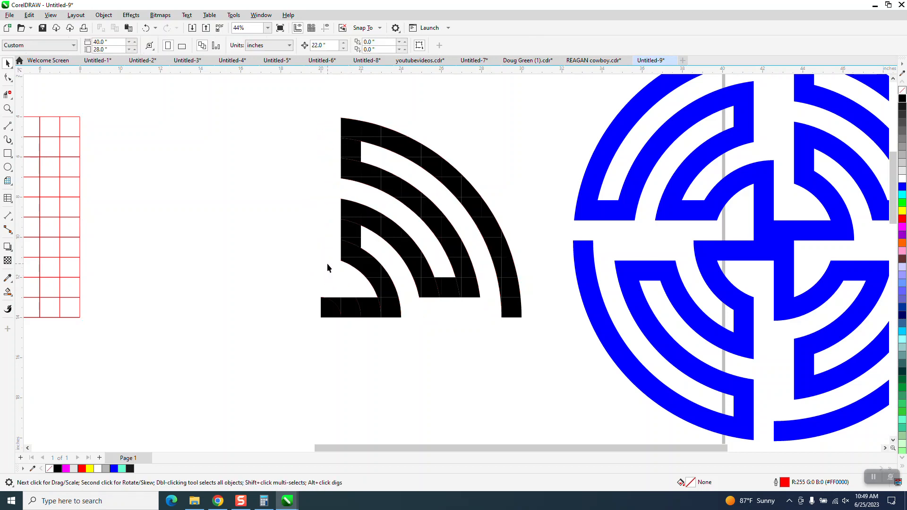
- Select all the black filled pieces and weld them into one curve
left_click(338, 311)
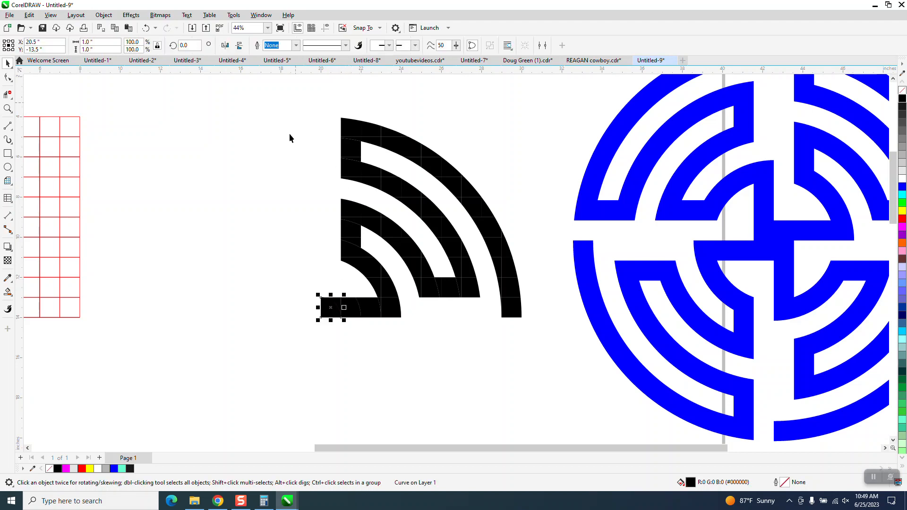
left_click_drag(293, 105, 541, 360)
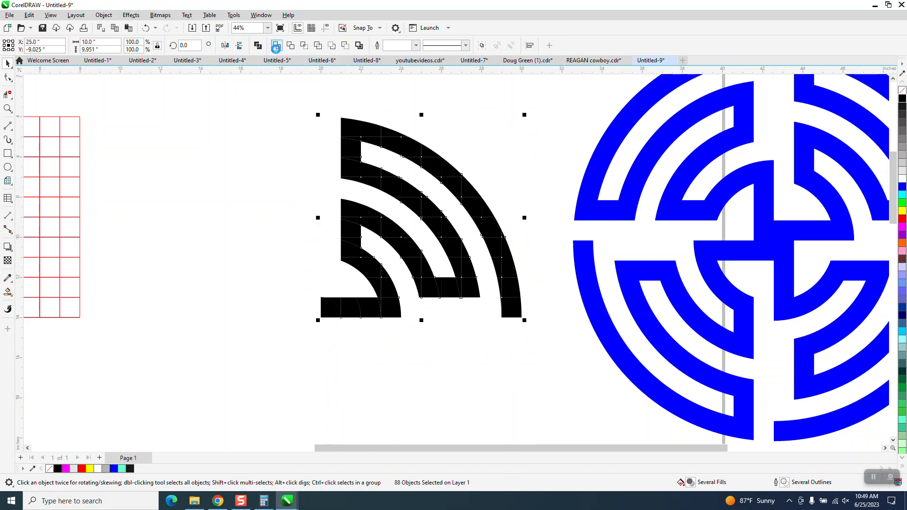
left_click(276, 47)
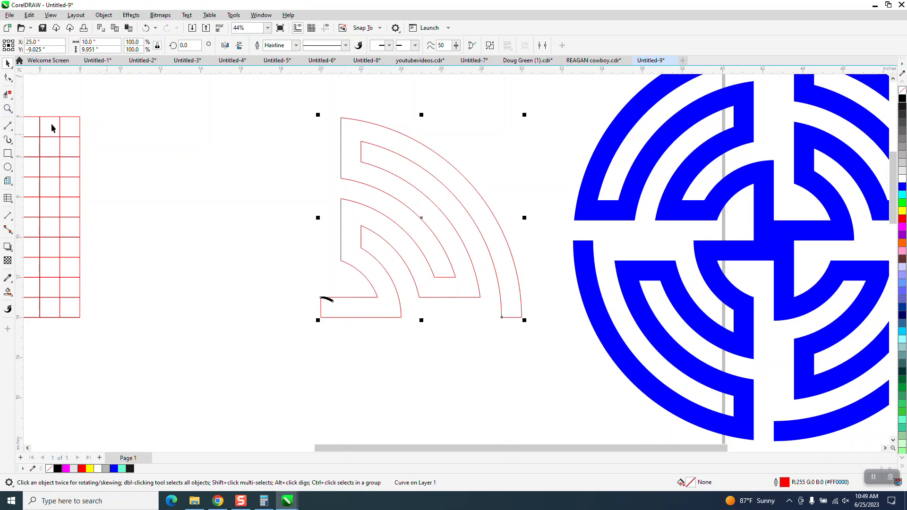
- Zoom in on the stray curved fragment at the maze corner and delete its nodes with the Shape tool
left_click(7, 109)
left_click_drag(274, 260, 397, 340)
left_click_drag(397, 250, 488, 289)
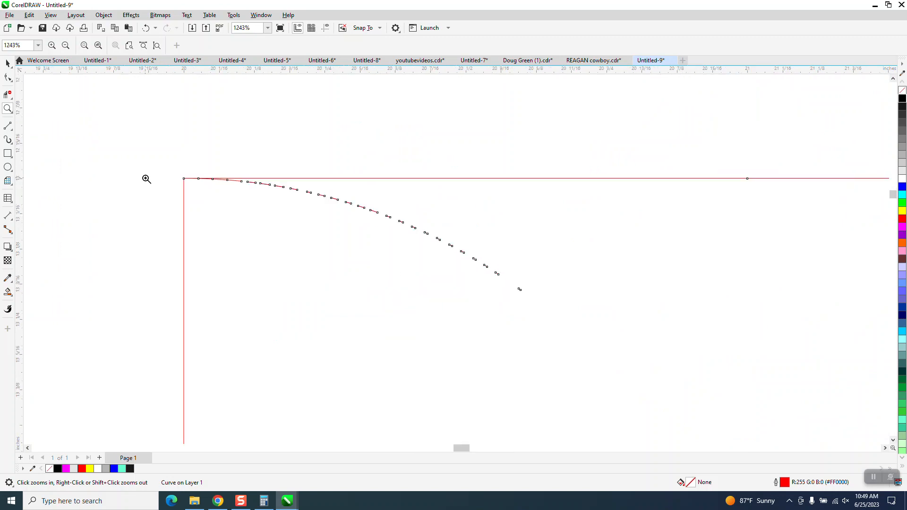
left_click(8, 80)
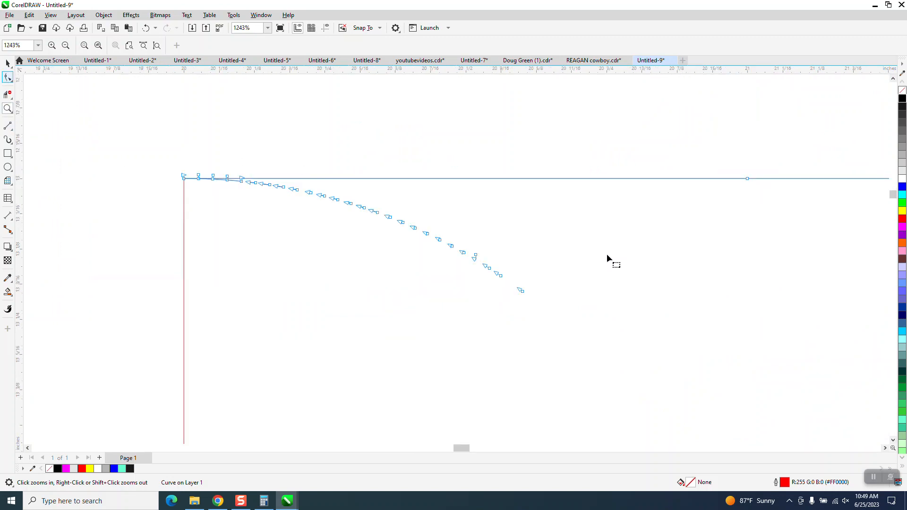
left_click_drag(562, 317, 245, 314)
key("Delete")
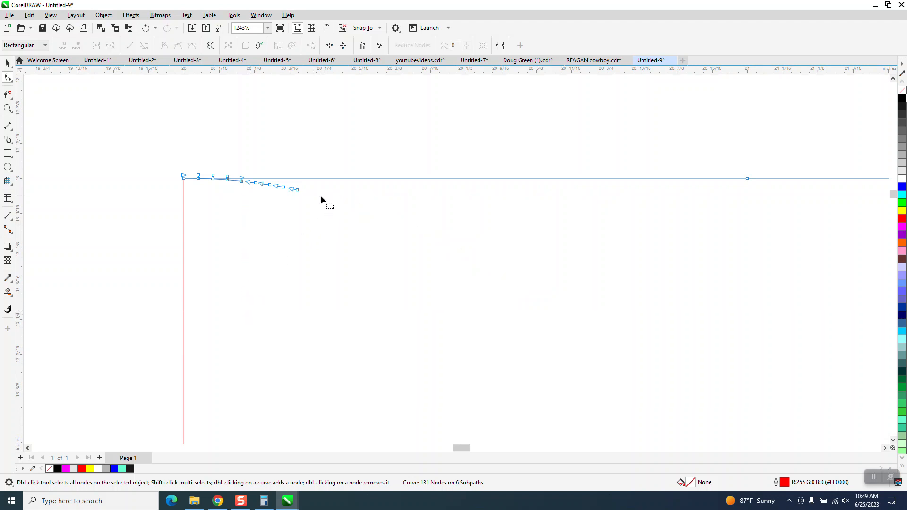
- Delete the remaining stray nodes along the top edge of the welded outline
mouse_move(227, 200)
left_mouse_down()
mouse_move(229, 180)
mouse_move(233, 188)
left_mouse_up()
key("Delete")
key("Delete")
left_click(241, 182)
key("Delete")
key("Delete")
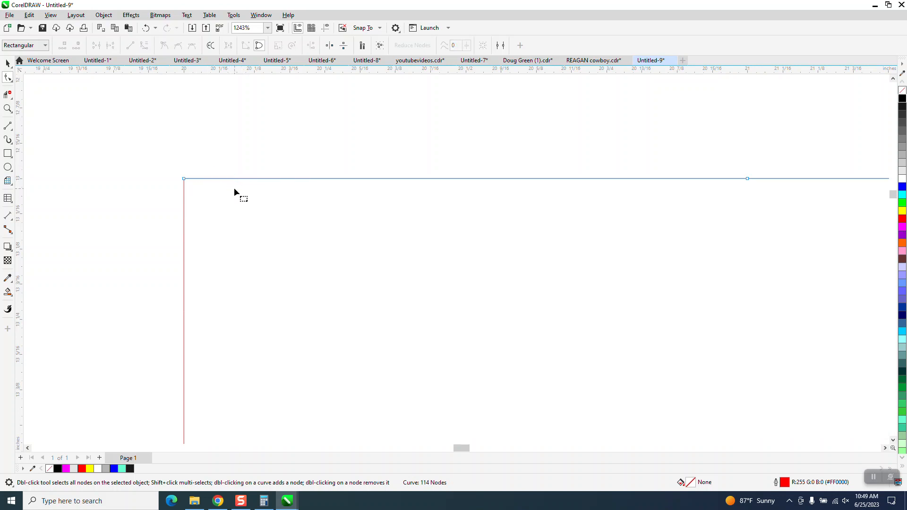
- Delete the extra node on the bottom edge of the maze outline
scroll(215, 161, "down", 2)
scroll(265, 267, "down", 4)
scroll(299, 274, "down", 2)
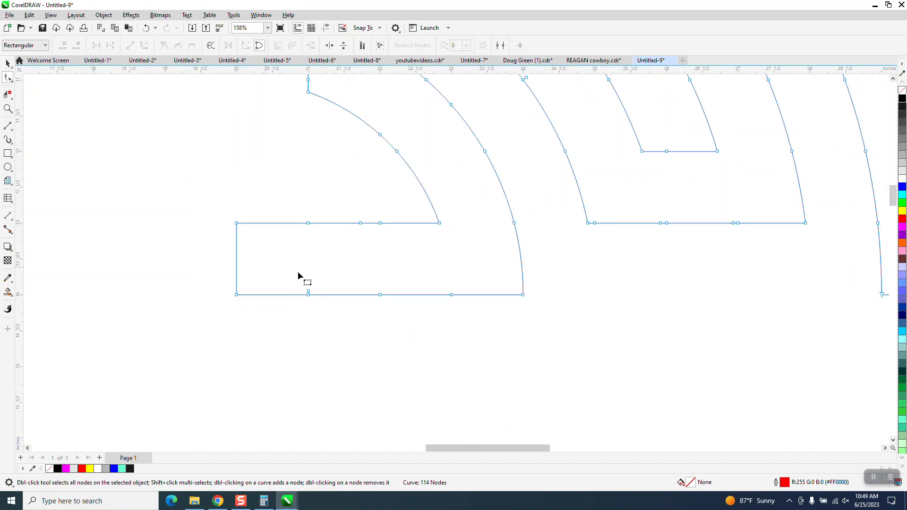
left_click(308, 293)
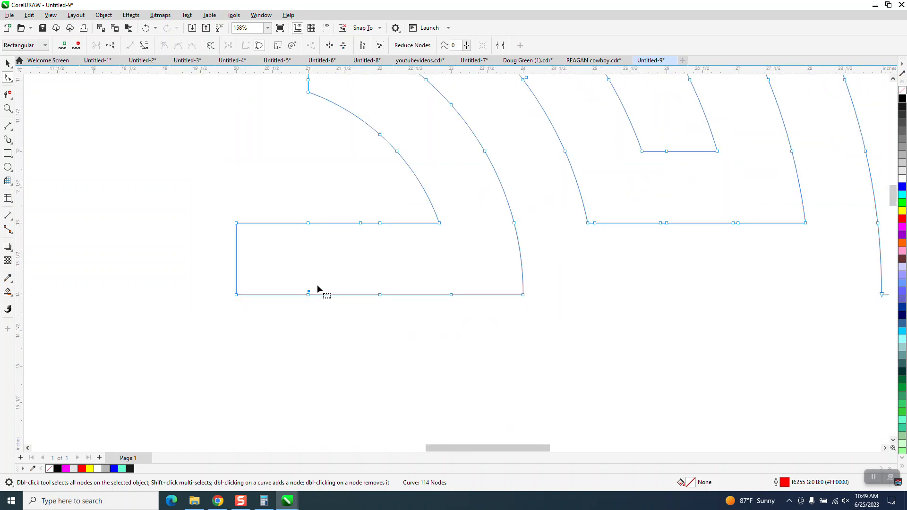
key("Delete")
- Select the welded quarter maze, show guidelines, and move its rotation center to the bottom-left corner
scroll(327, 288, "down", 2)
scroll(327, 288, "down", 3)
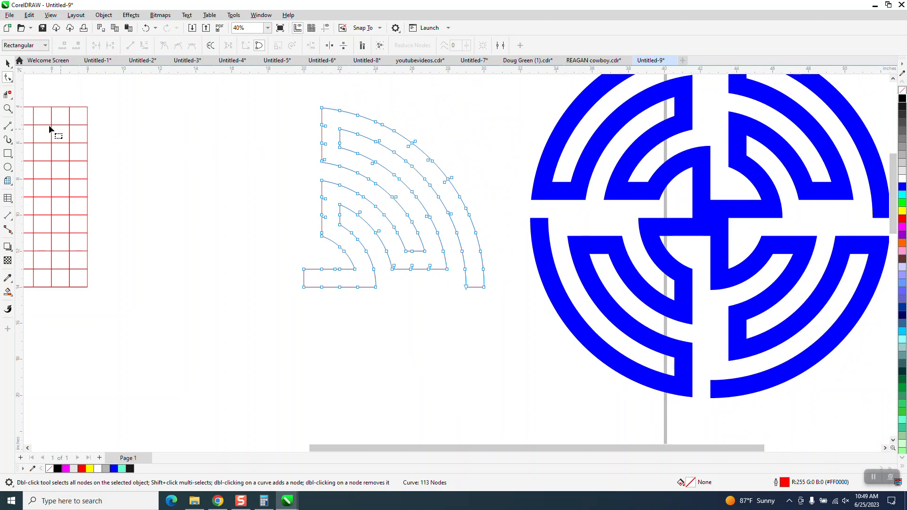
scroll(126, 160, "down", 1)
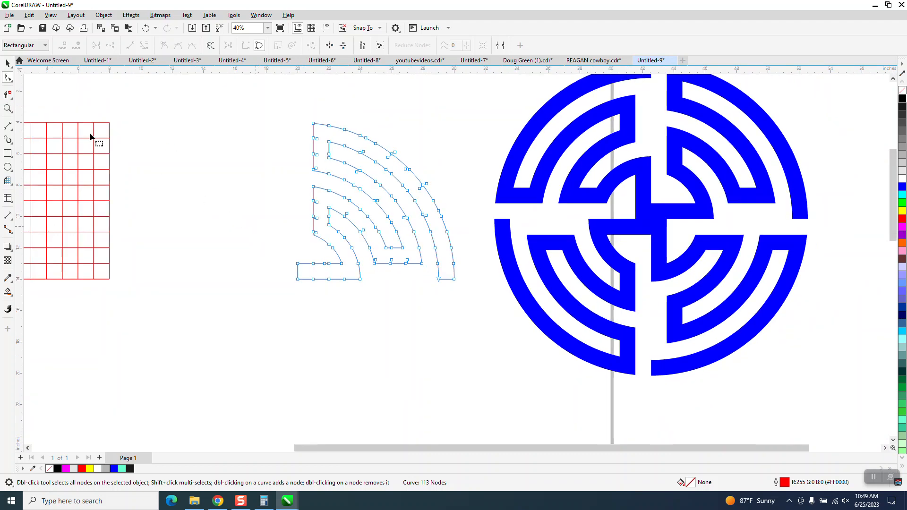
left_click(8, 63)
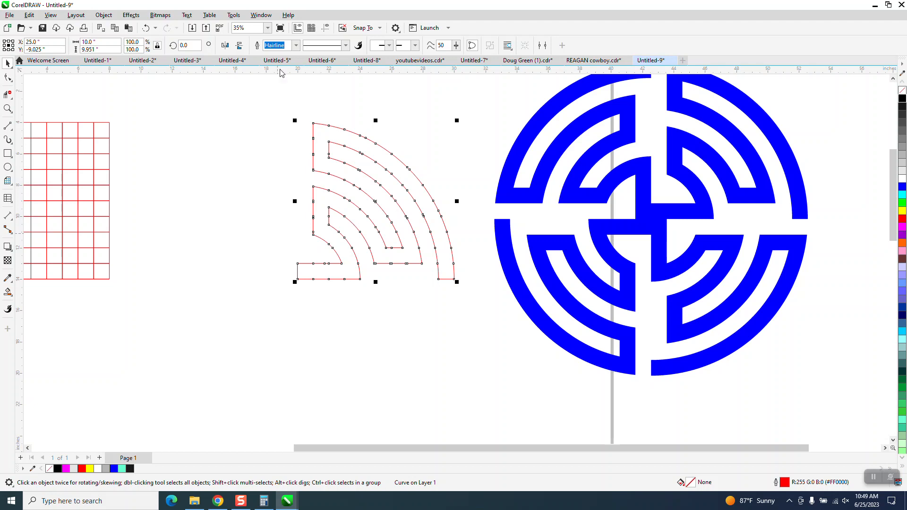
left_click(325, 30)
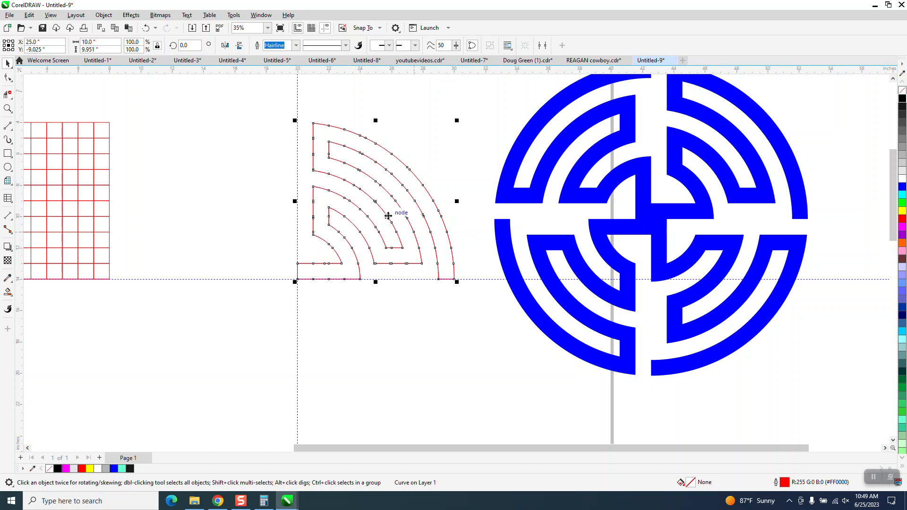
left_click(376, 202)
left_click_drag(377, 202, 298, 279)
- Rotate the quarter maze 90° around that corner and repeat to build all four quadrants
left_click(201, 45)
type("90")
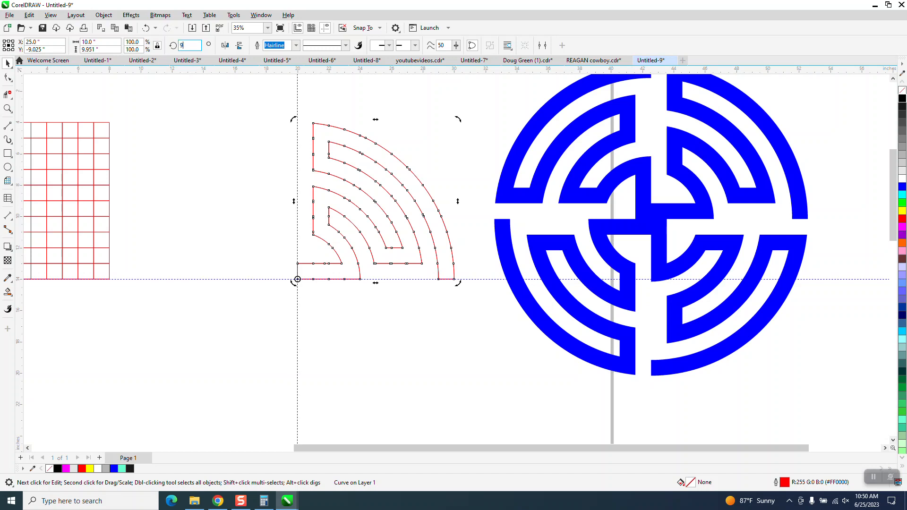
key("Return")
key("ctrl+r")
key("ctrl+r")
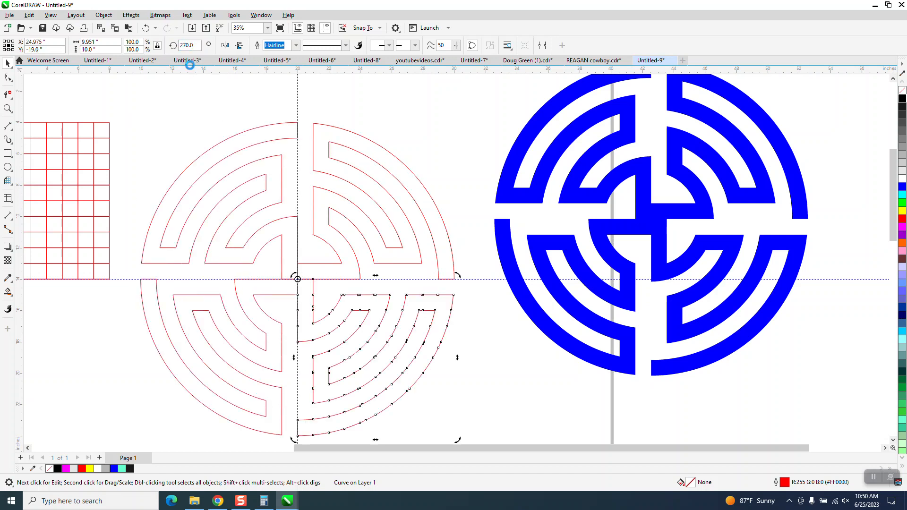
- Delete the red grid
scroll(366, 149, "down", 2)
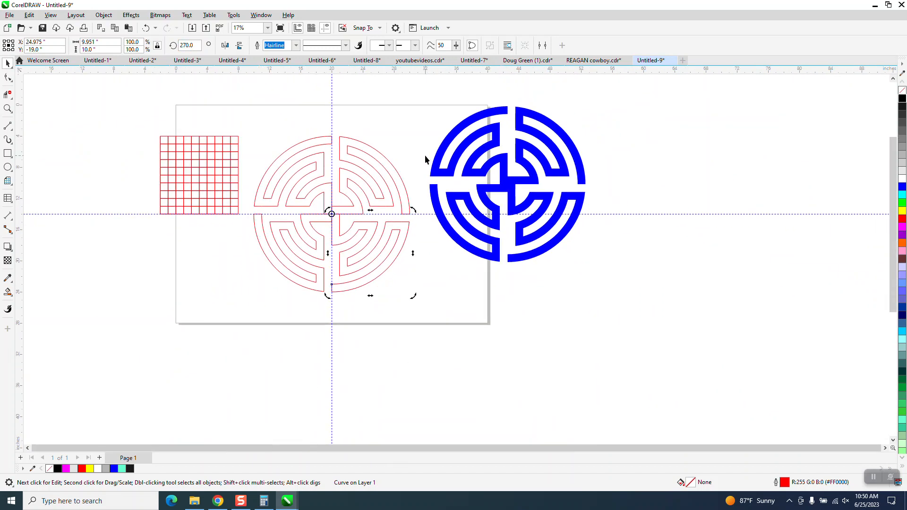
left_click(198, 144)
key("Delete")
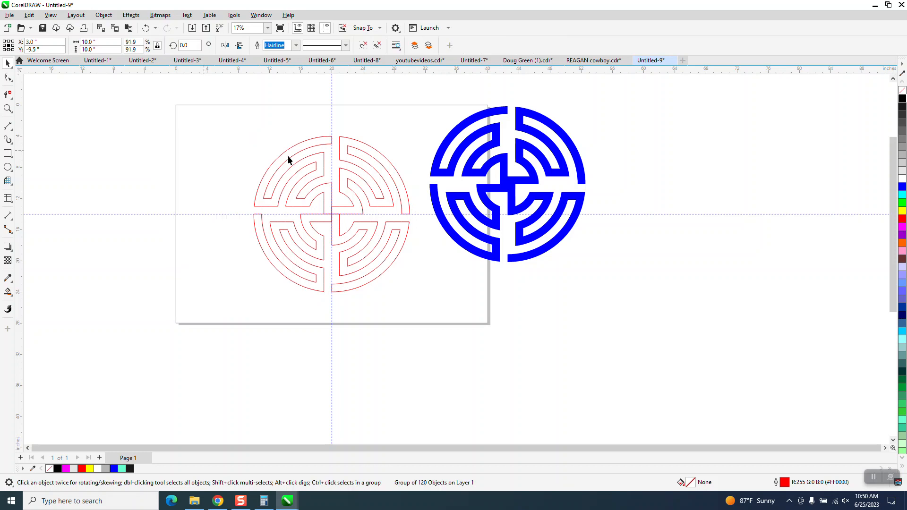
- Make two duplicates of the four-quadrant maze, nudging each copy to the left
left_click_drag(399, 296, 486, 299)
key("KP_Add")
key("Left")
key("Left")
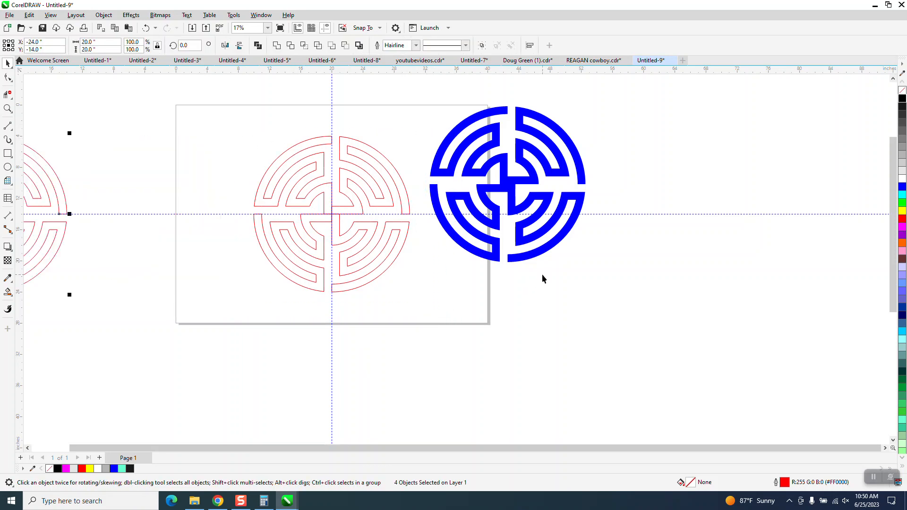
left_click_drag(239, 129, 461, 309)
key("KP_Add")
key("Left")
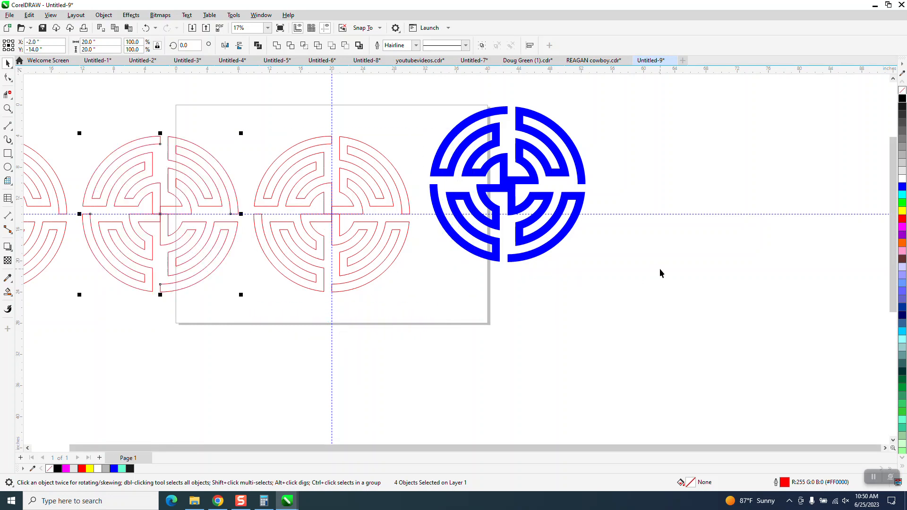
left_click(7, 109)
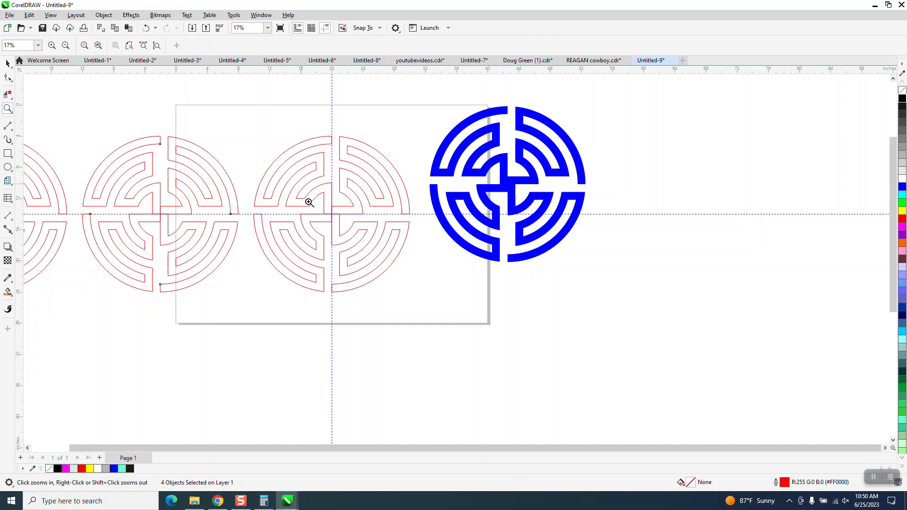
- Delete the crossing centre segments of the middle red maze copy and Smart Fill it black
left_click_drag(307, 201, 434, 269)
left_click(8, 94)
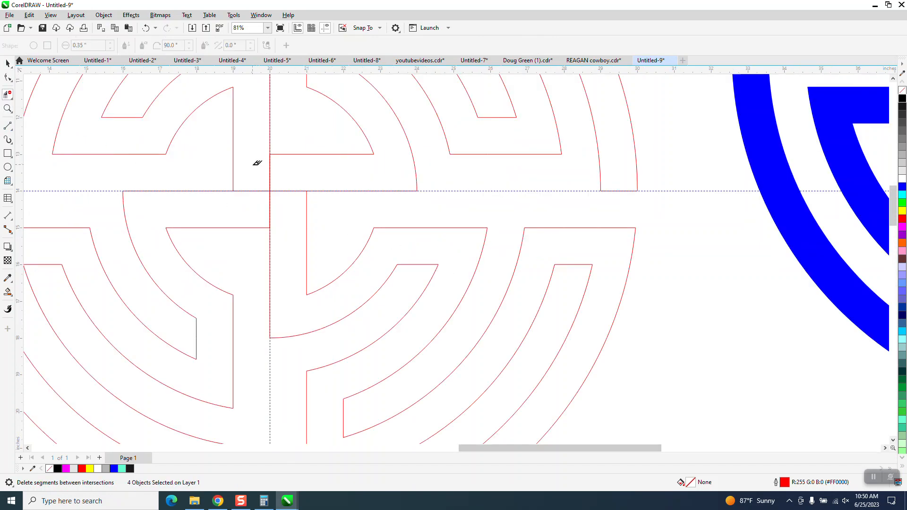
left_click_drag(250, 171, 294, 211)
scroll(305, 199, "down", 4)
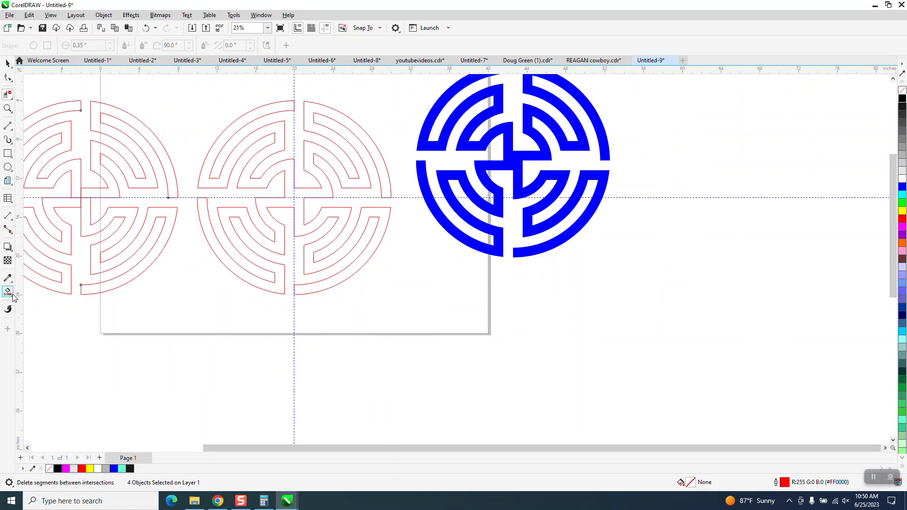
left_click(8, 292)
left_click(279, 169)
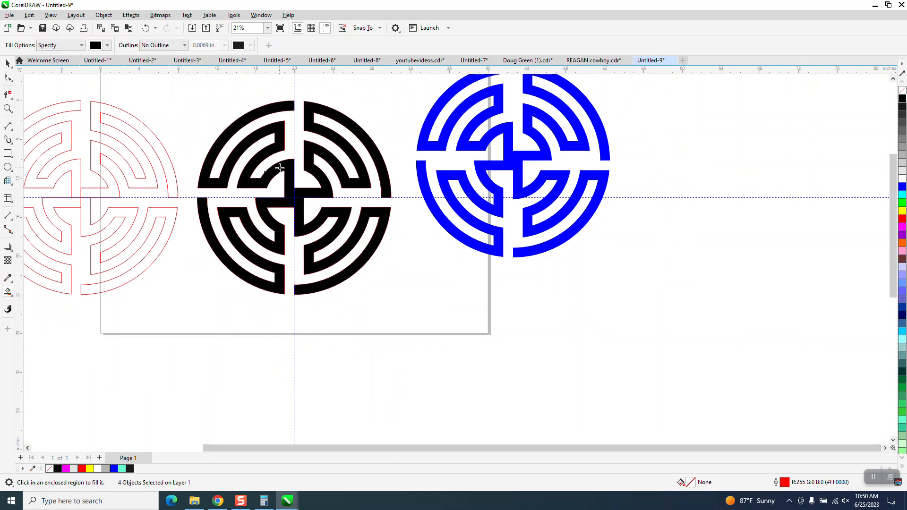
- Draw a 4-inch circle below the left red copy and add a concentric 2-inch copy
scroll(286, 359, "down", 1)
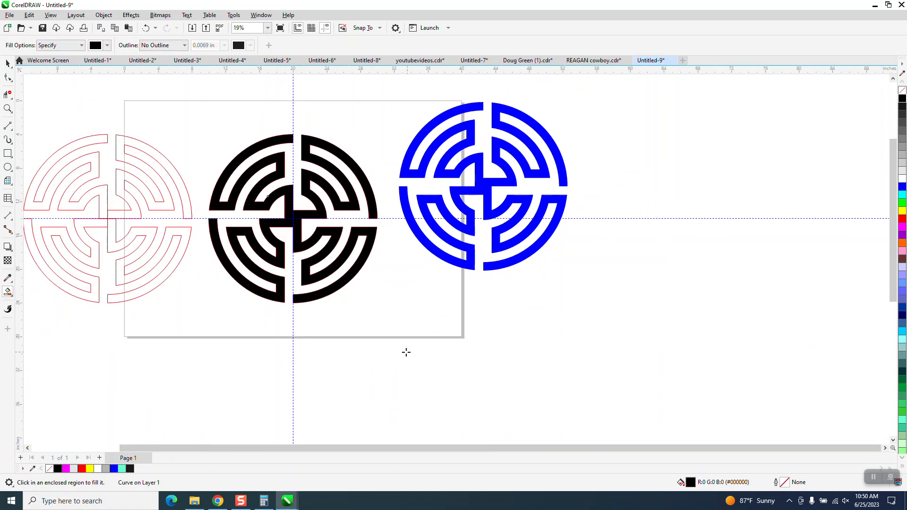
left_click(7, 108)
scroll(498, 293, "down", 5)
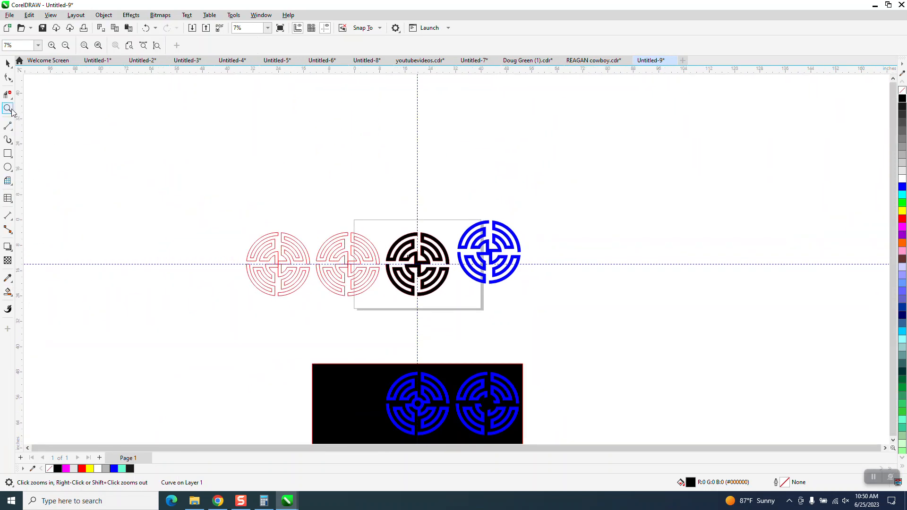
left_click_drag(304, 224, 412, 339)
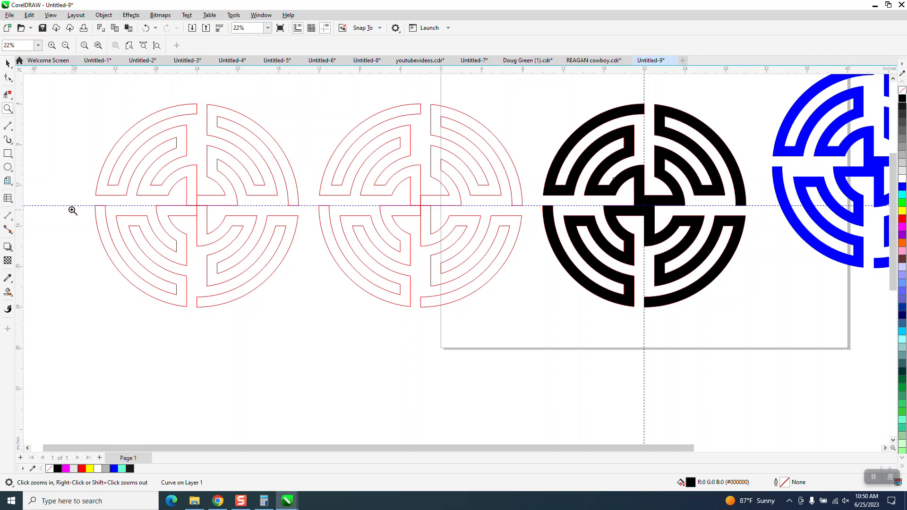
left_click(7, 167)
left_click_drag(325, 317, 250, 391)
type("4")
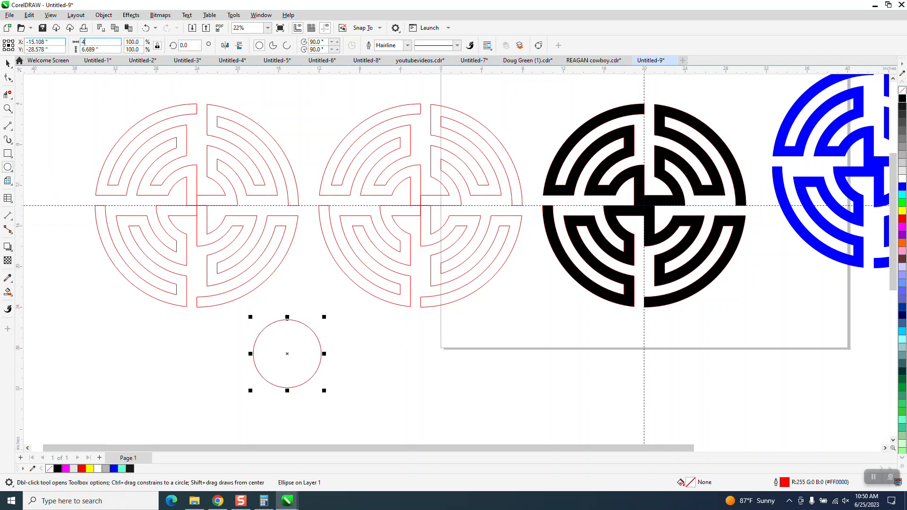
key("Return")
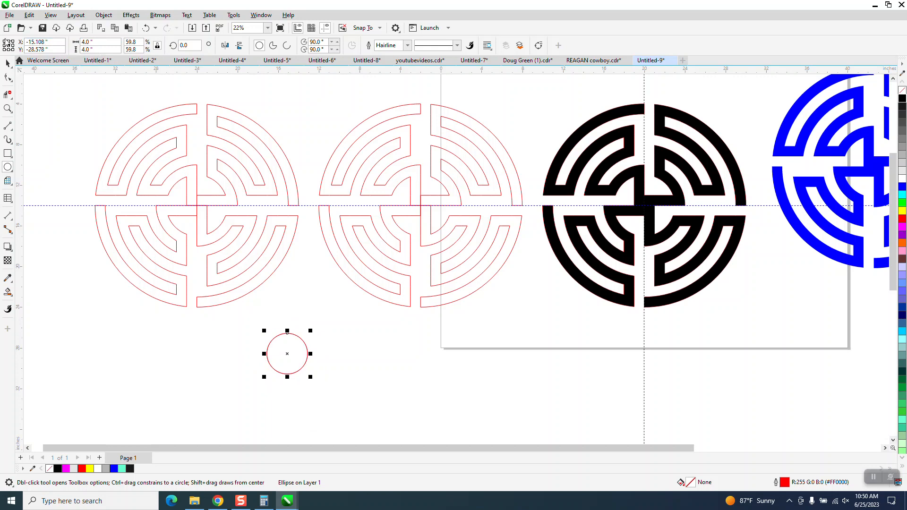
left_click(89, 42)
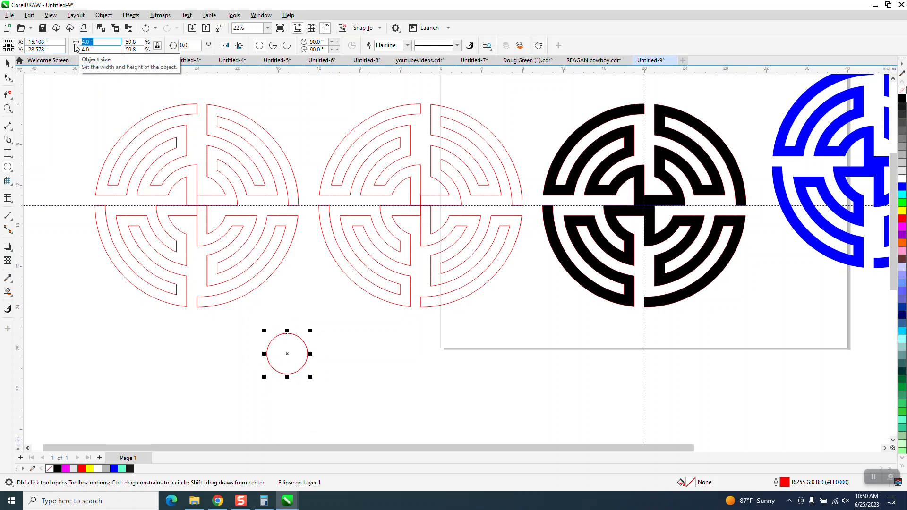
type("2")
key("Return")
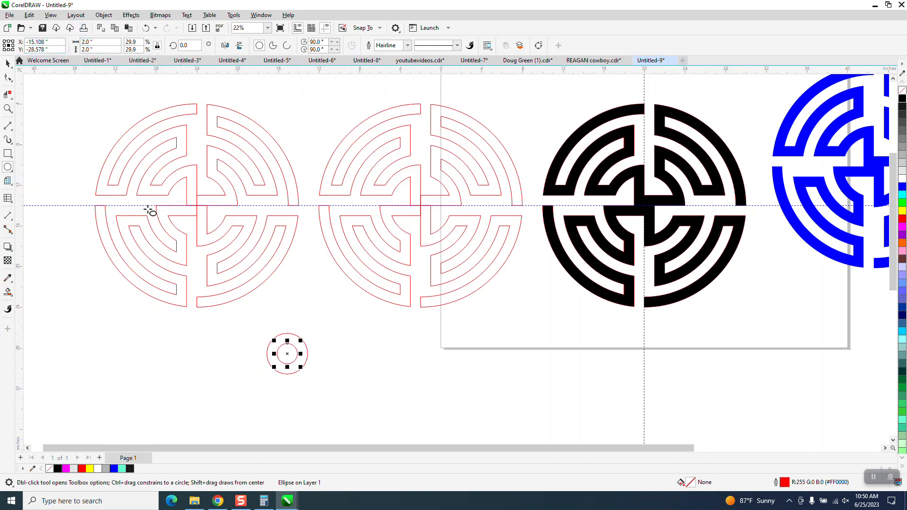
- Move both circles onto the centre of the remaining middle red maze copy
left_click(10, 65)
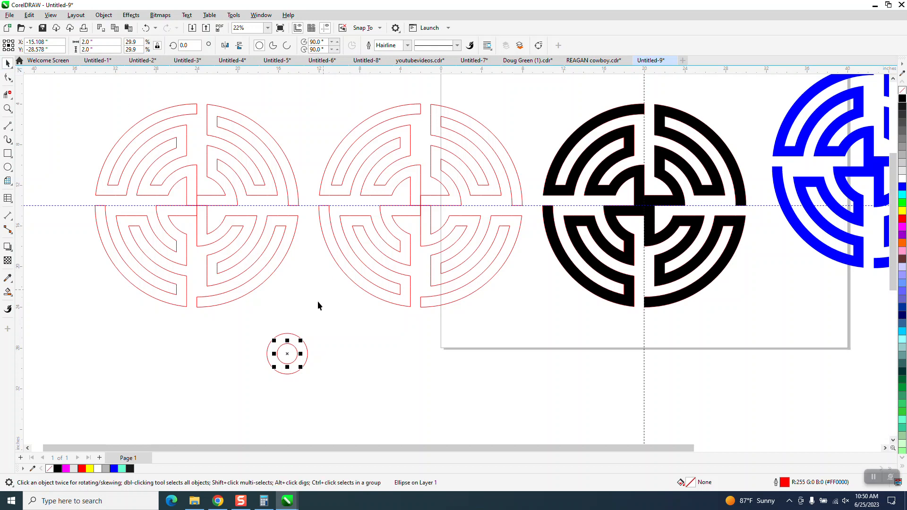
left_click_drag(241, 329, 442, 206)
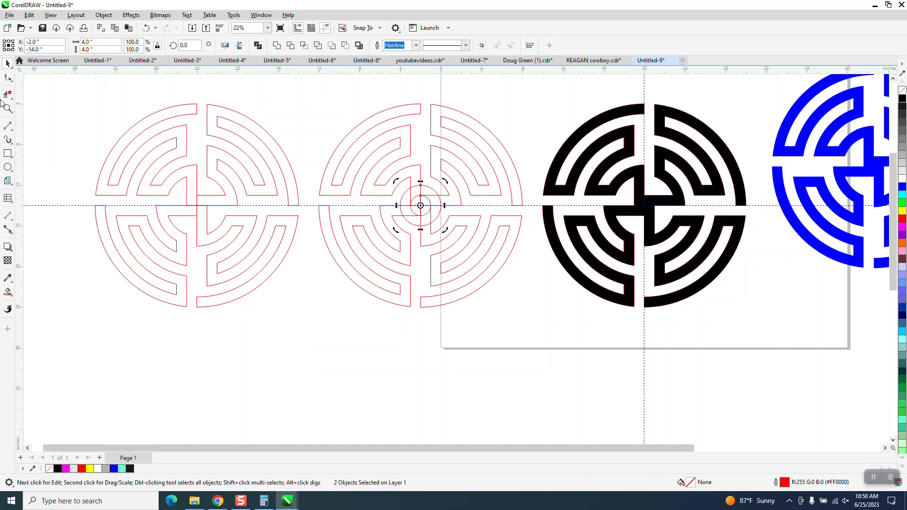
- Trim several circle arcs and crossing lines around the maze centre
left_click(6, 108)
left_click_drag(375, 168, 523, 277)
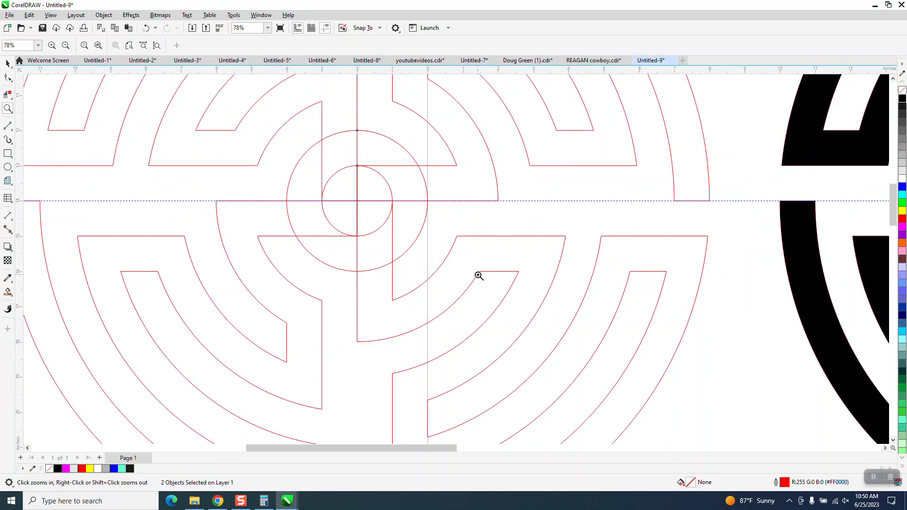
left_click(7, 94)
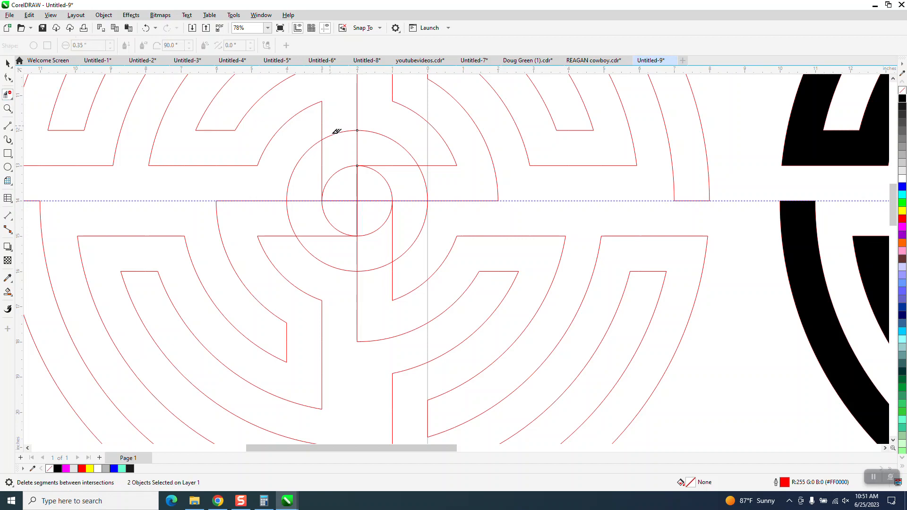
left_click(335, 132)
left_click(423, 183)
left_click(289, 219)
left_click(401, 137)
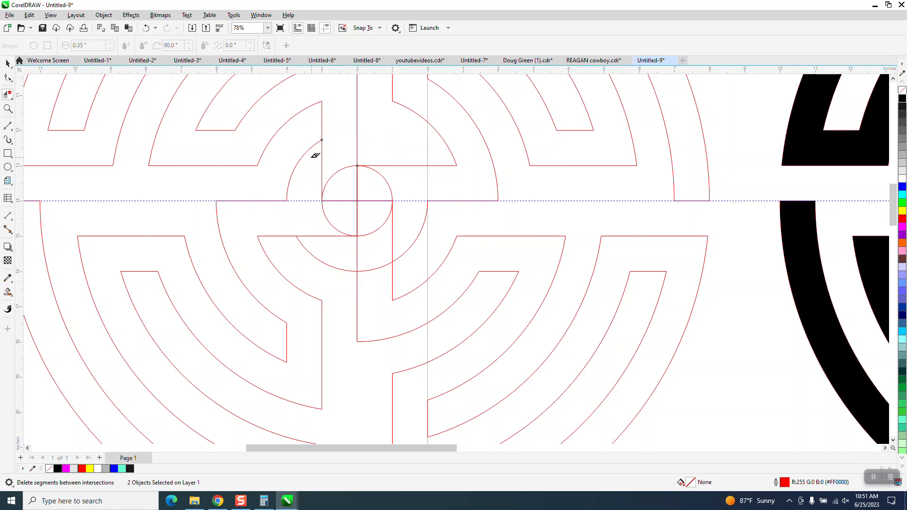
left_click(304, 155)
left_click(328, 264)
- Undo the last six trims
left_click(146, 29)
left_click(147, 28)
left_click(146, 29)
left_click(146, 28)
left_click(147, 29)
left_click(147, 28)
- Trim the larger circle's arcs and the crossing lines inside the small centre circle
left_click(301, 160)
left_click(408, 154)
left_click(418, 239)
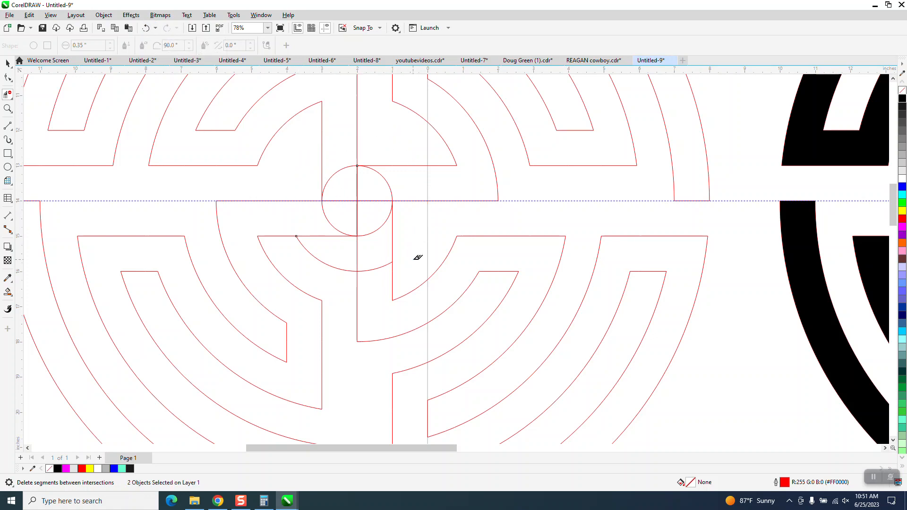
left_click(371, 267)
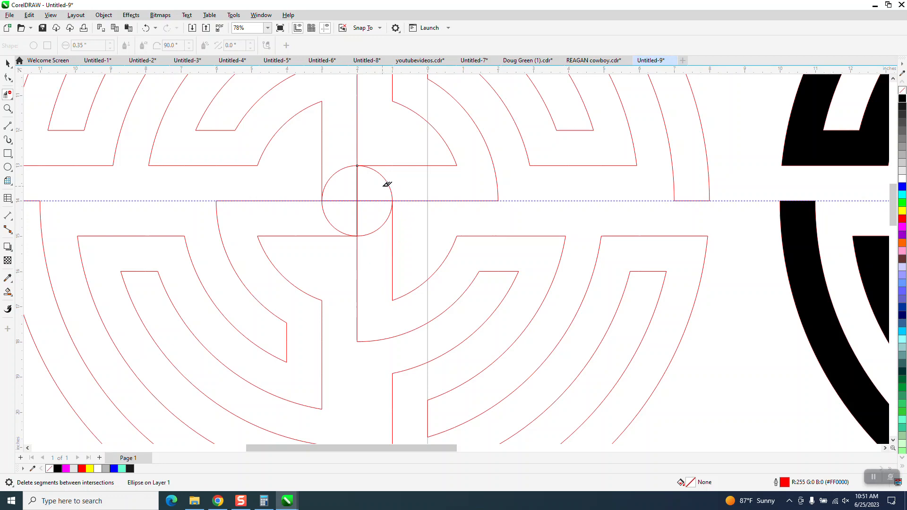
left_click_drag(350, 191, 372, 219)
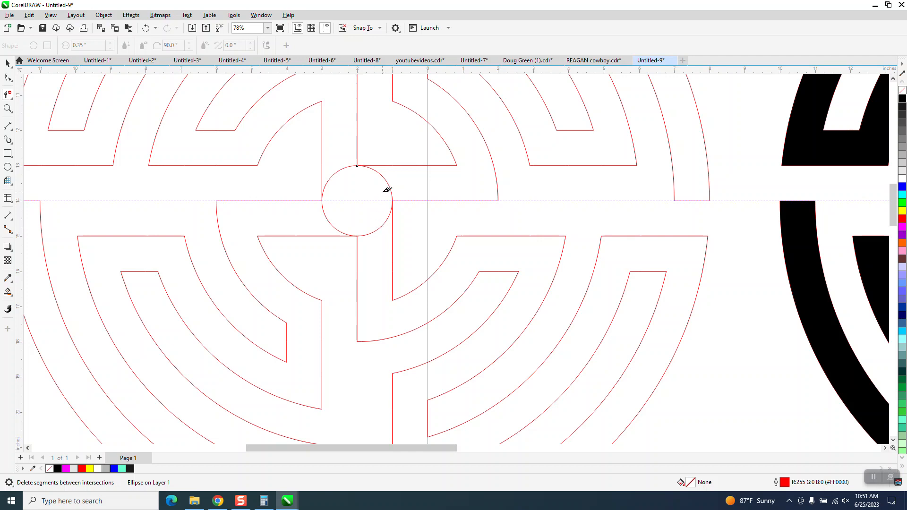
- Smart Fill all four quadrants of the trimmed maze black
scroll(386, 200, "down", 3)
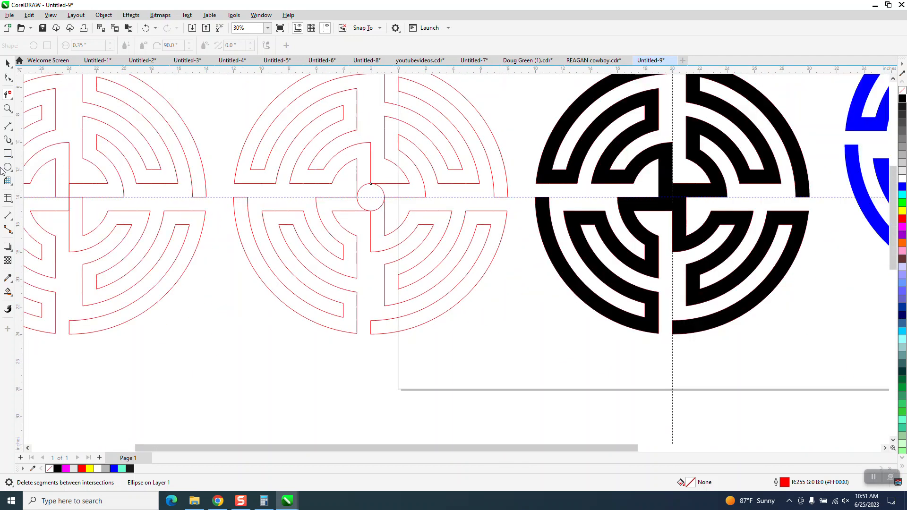
left_click(7, 292)
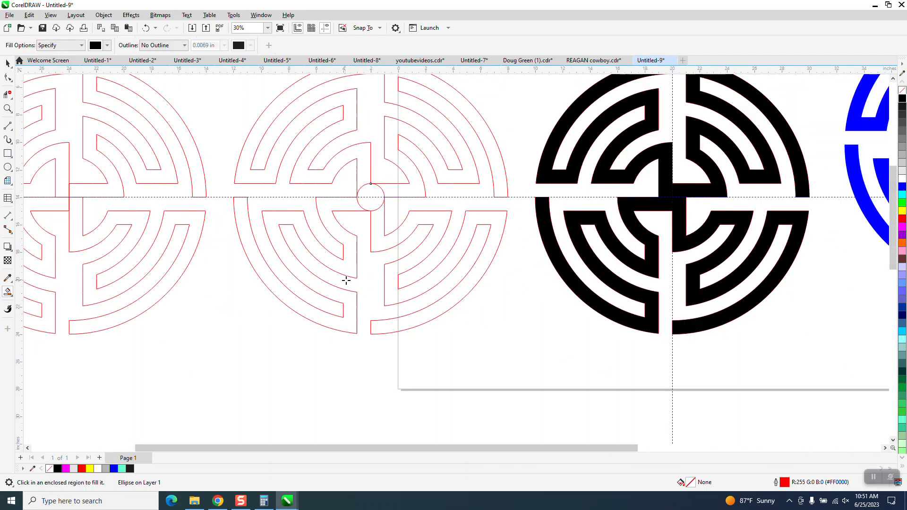
left_click(294, 300)
left_click(308, 174)
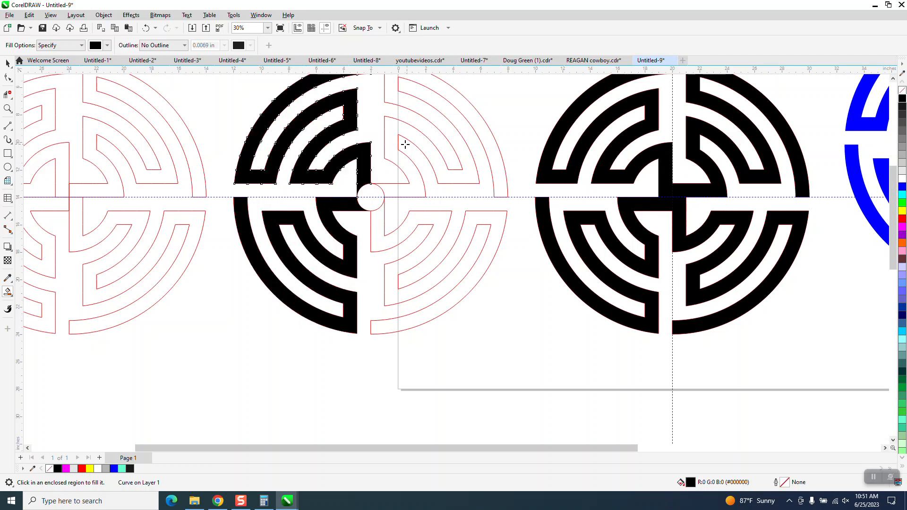
left_click(395, 144)
left_click(455, 243)
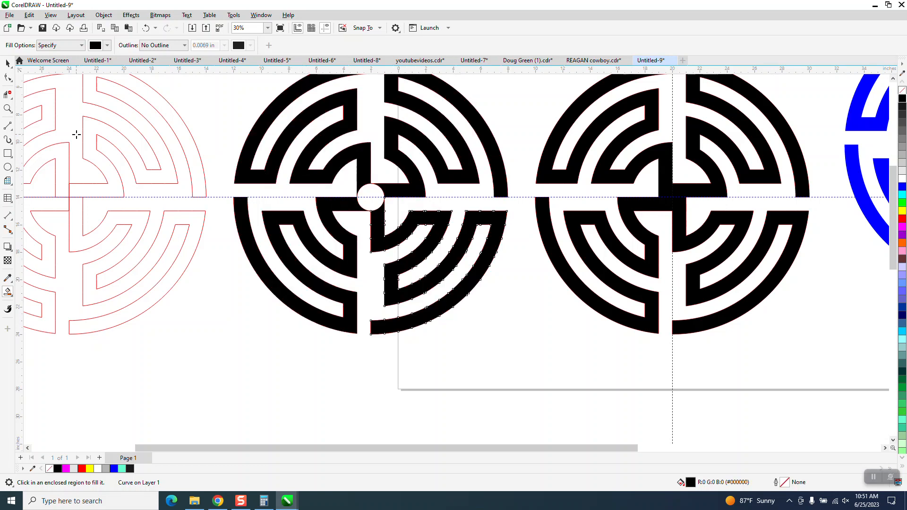
- Marquee-select the newly filled maze to inspect it, then deselect it
left_click(8, 63)
scroll(332, 202, "down", 1)
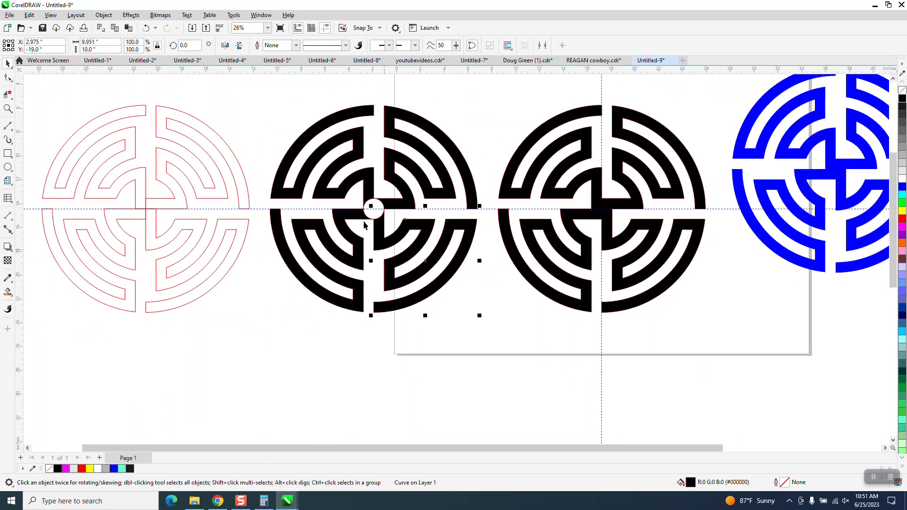
left_click_drag(250, 92, 495, 328)
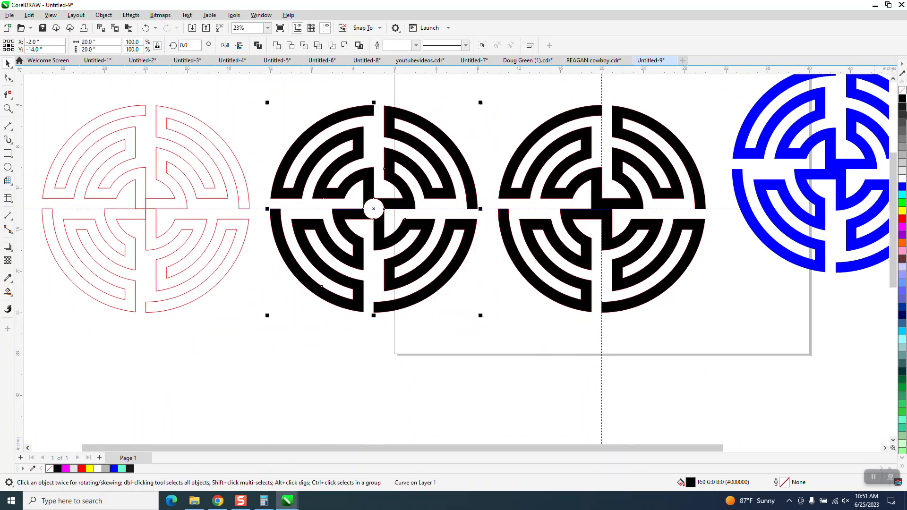
left_click(506, 290)
scroll(501, 289, "down", 4)
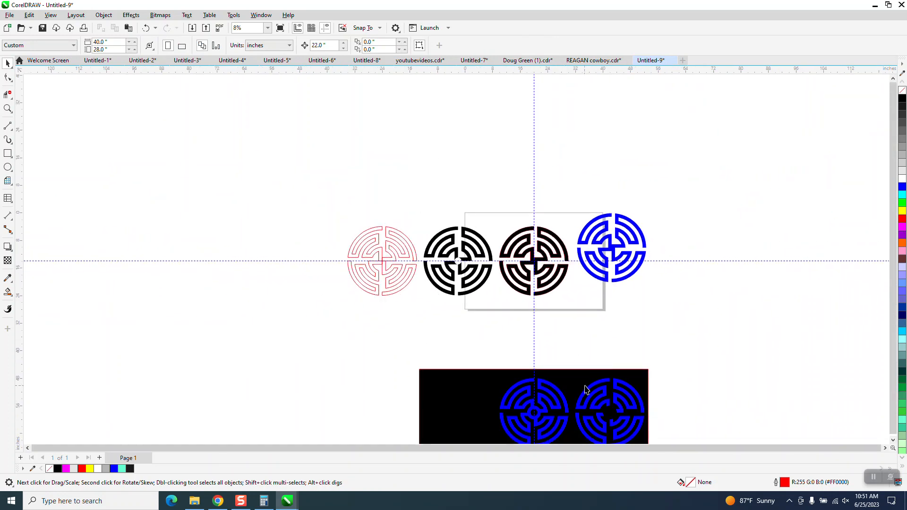
- Draw a 4-inch circle beside the last red maze copy
left_click(5, 110)
left_click_drag(311, 187, 471, 328)
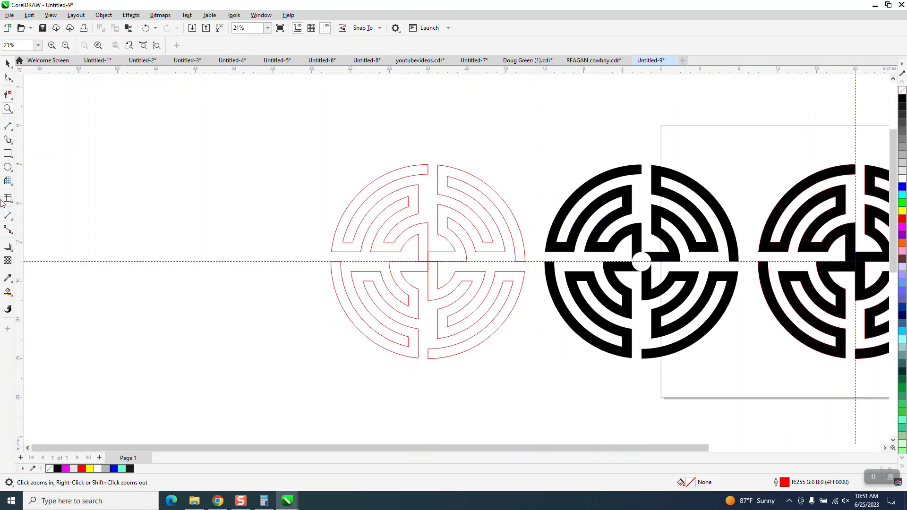
left_click(7, 168)
left_click_drag(223, 158, 203, 229)
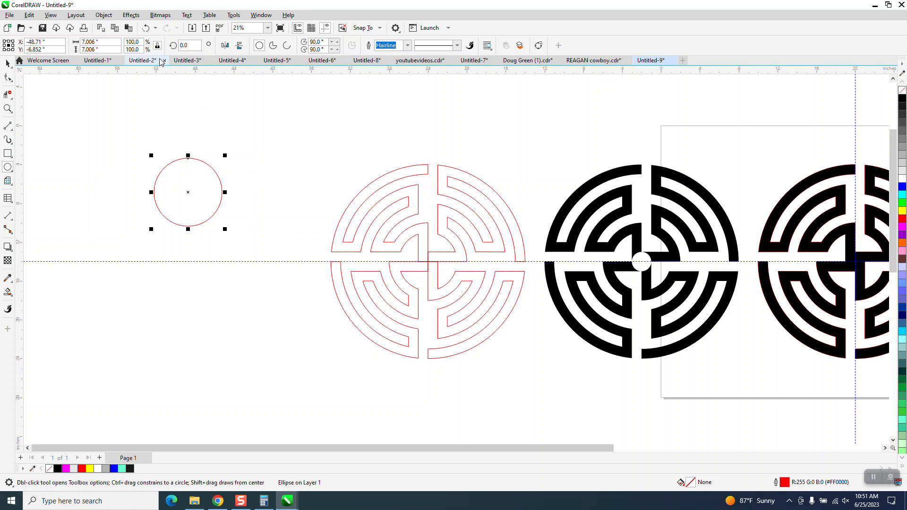
left_click_drag(117, 42, 83, 43)
type("4")
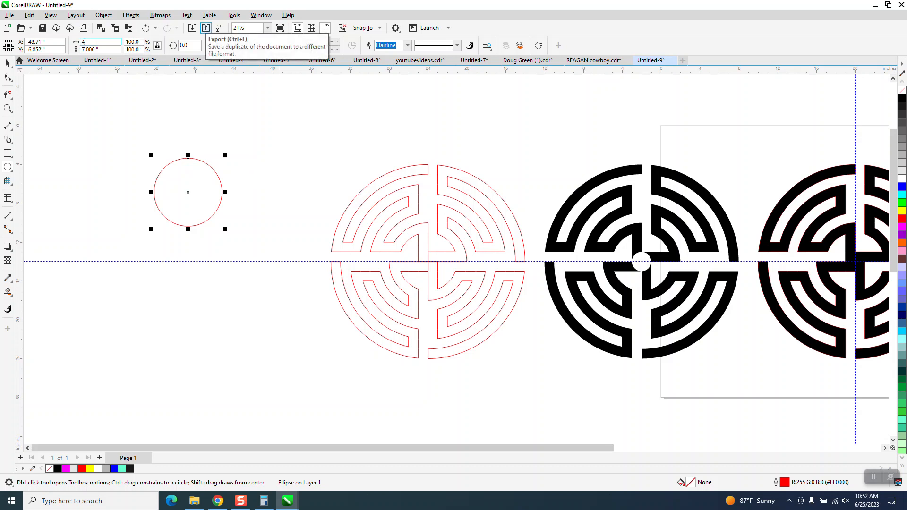
key("Return")
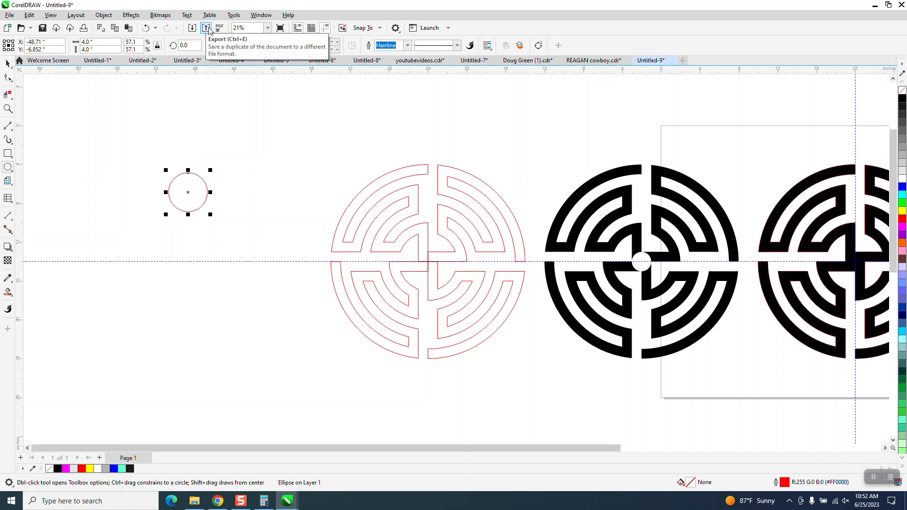
- Move the circle onto the red maze's centre and resize it to 2 inches
left_click(7, 63)
left_click_drag(188, 192, 429, 260)
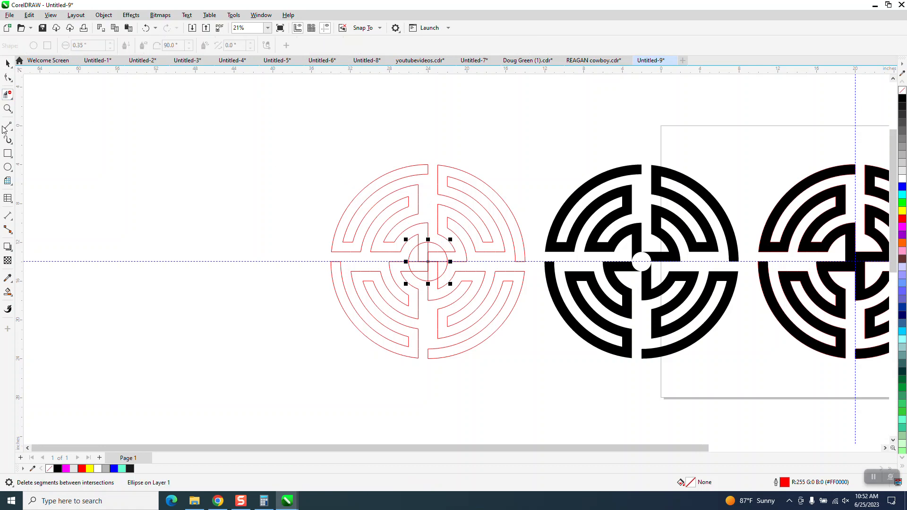
left_click(8, 109)
left_click_drag(320, 152, 593, 407)
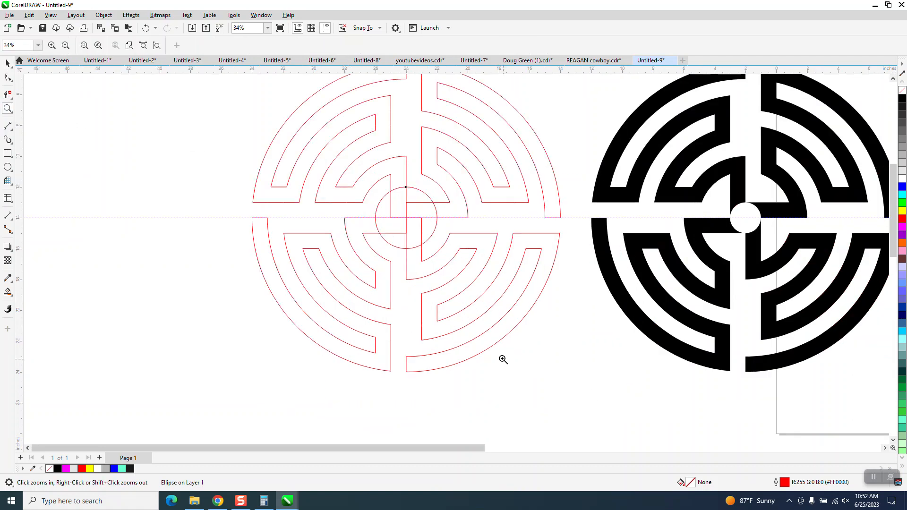
left_click(7, 63)
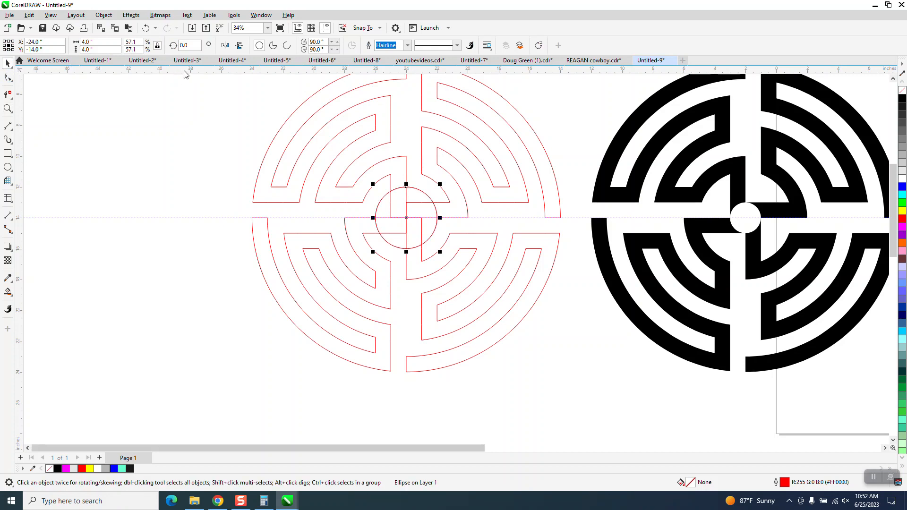
double_click(100, 42)
type("2")
key("Return")
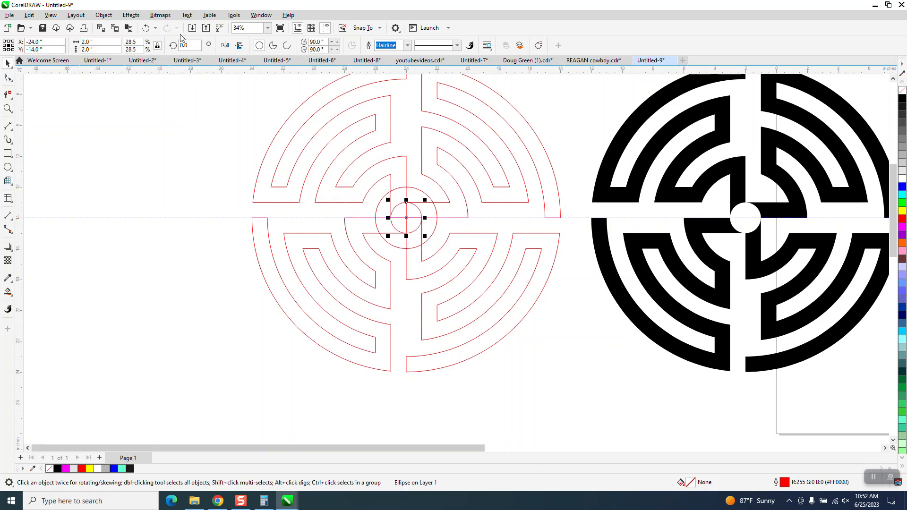
left_click(8, 94)
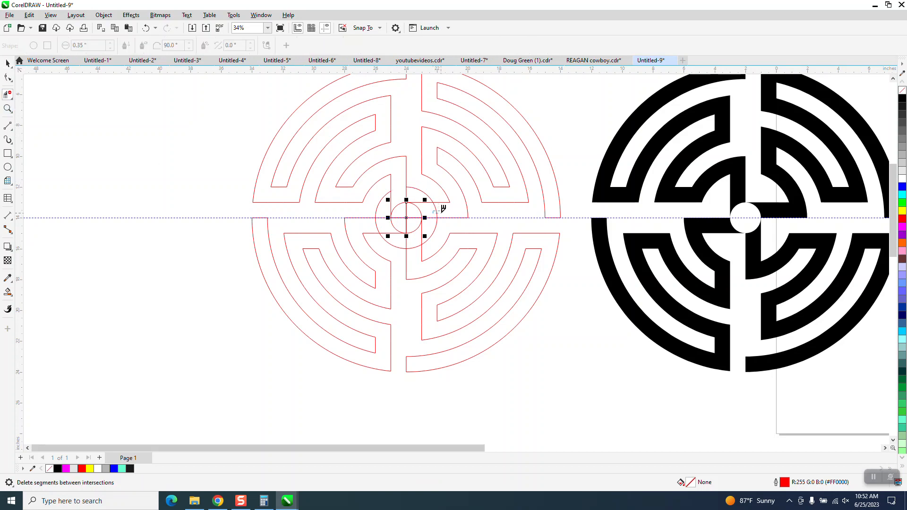
left_click(375, 228)
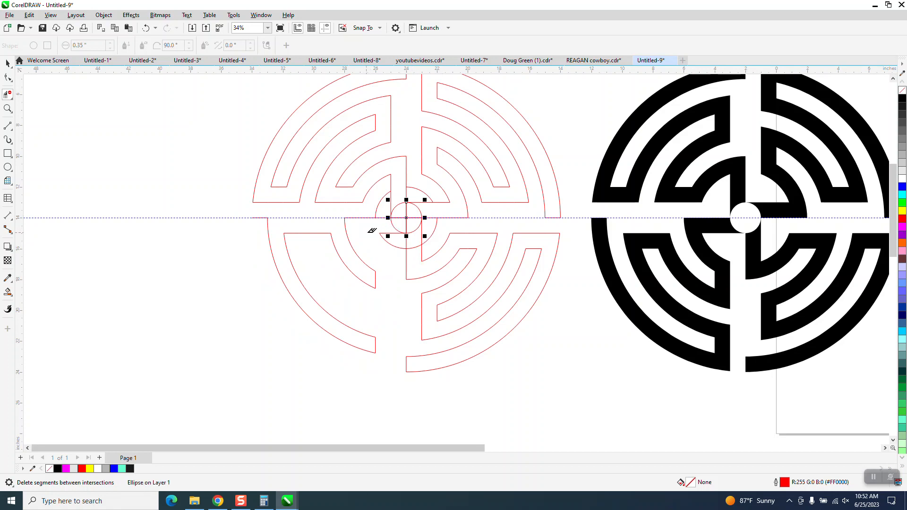
left_click(146, 28)
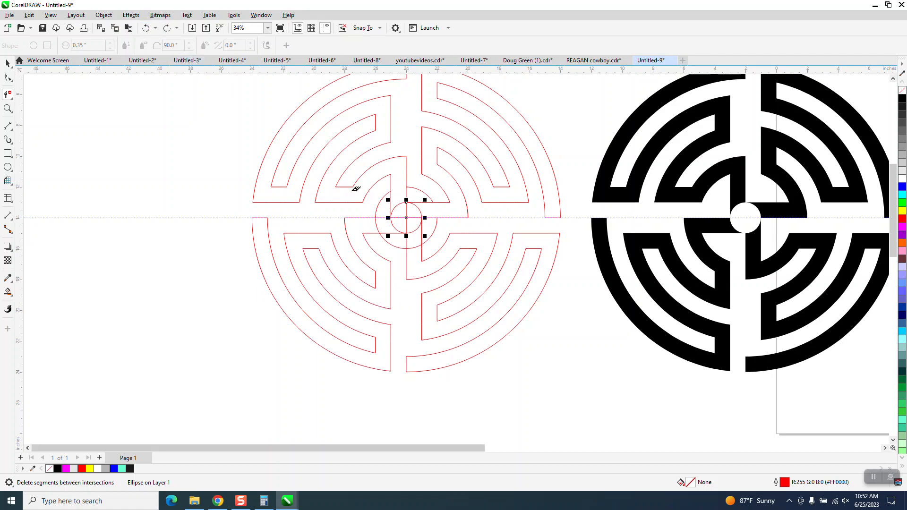
- Delete the maze line segments crossing the centre circle in its upper half with Virtual Segment Delete
left_click(376, 222)
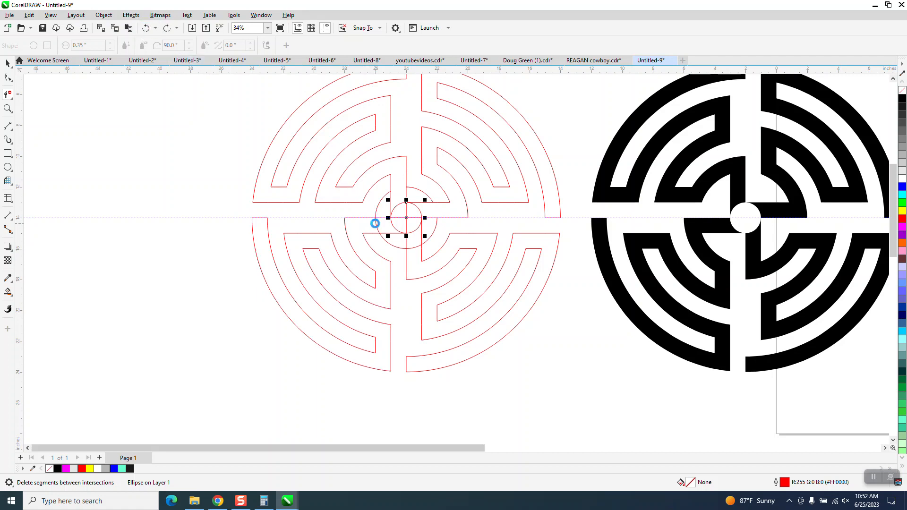
left_click(391, 200)
left_click(406, 196)
left_click(423, 202)
left_click(326, 29)
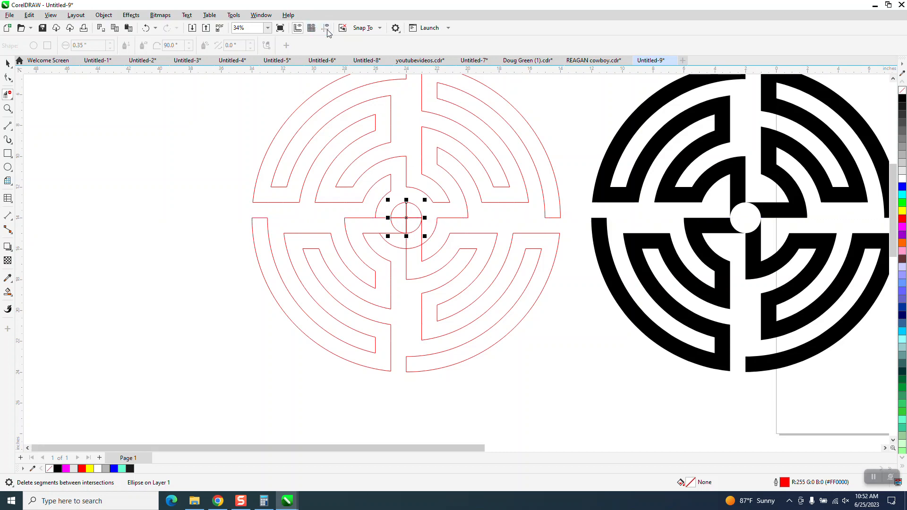
- Delete the remaining line segments inside and around the centre circle's lower half and sides
left_click(423, 228)
left_click(406, 241)
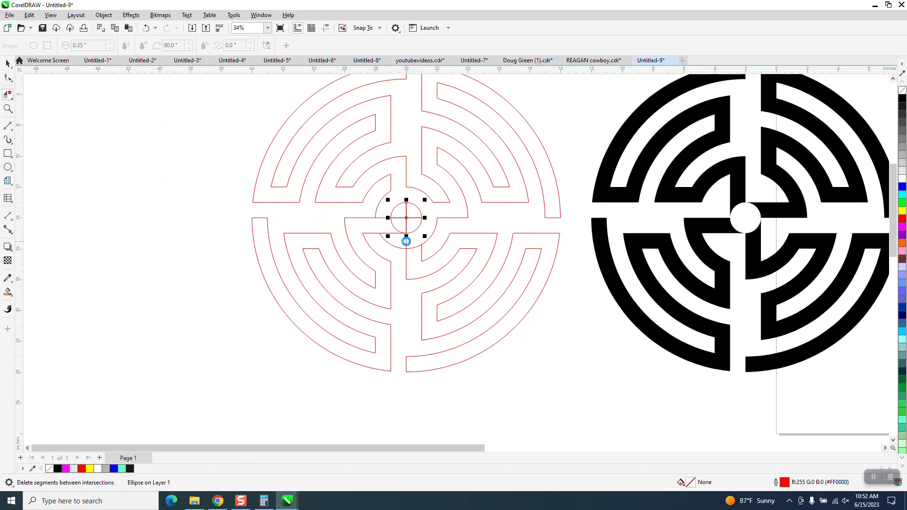
left_click(383, 218)
left_click(387, 233)
left_click(400, 218)
left_click(416, 218)
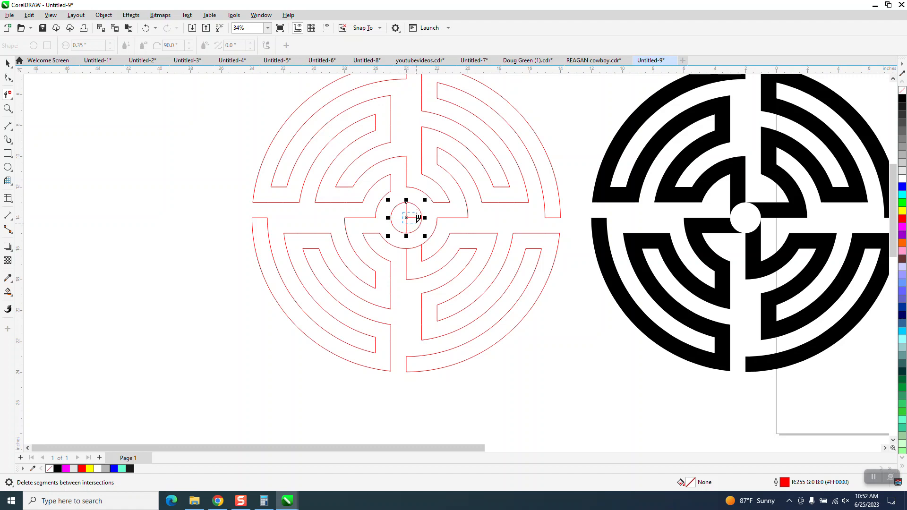
- Remove one more leftover segment just below and right of the centre circle
left_click(7, 292)
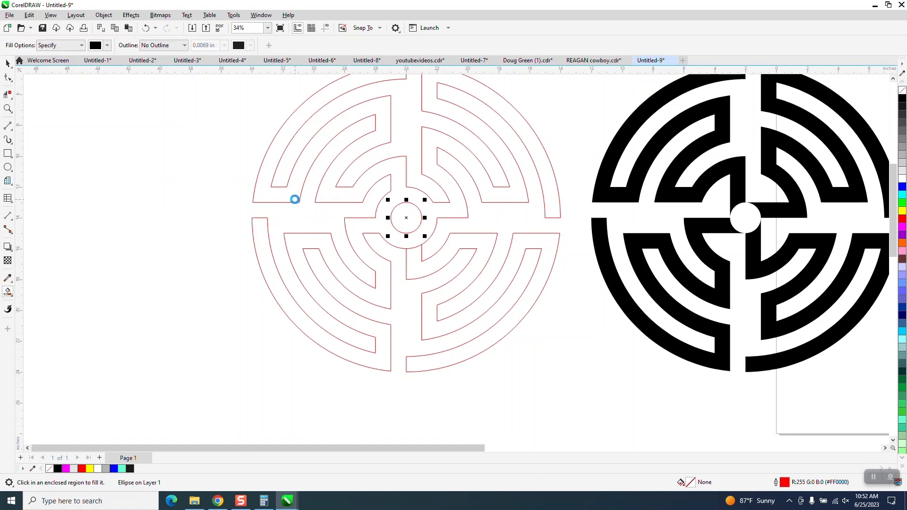
left_click(146, 28)
left_click(7, 94)
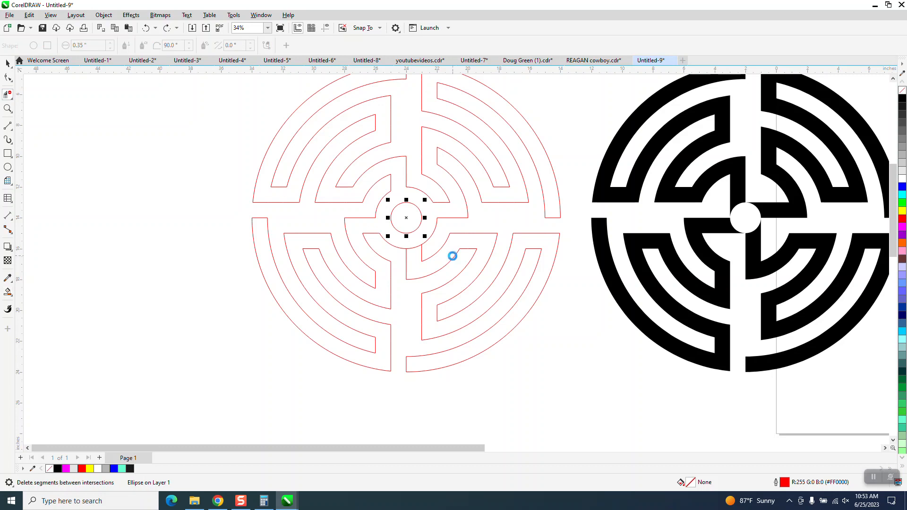
left_click(415, 245)
- Smart Fill the red maze black, leaving the centre circle open
left_click(9, 292)
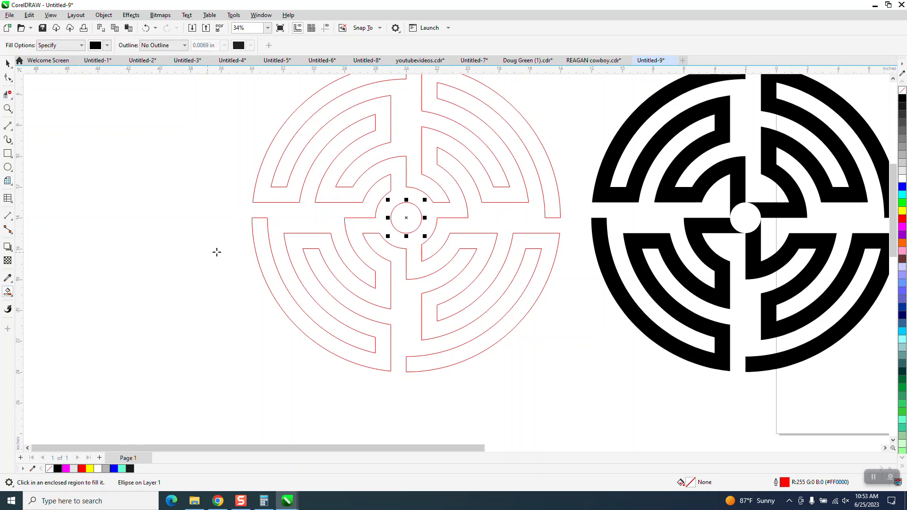
left_click(319, 243)
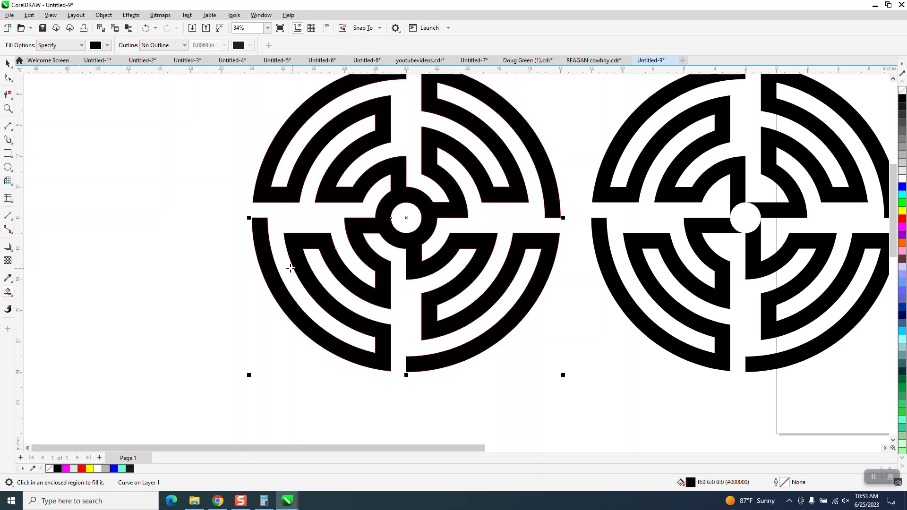
scroll(290, 267, "down", 3)
scroll(240, 239, "down", 1)
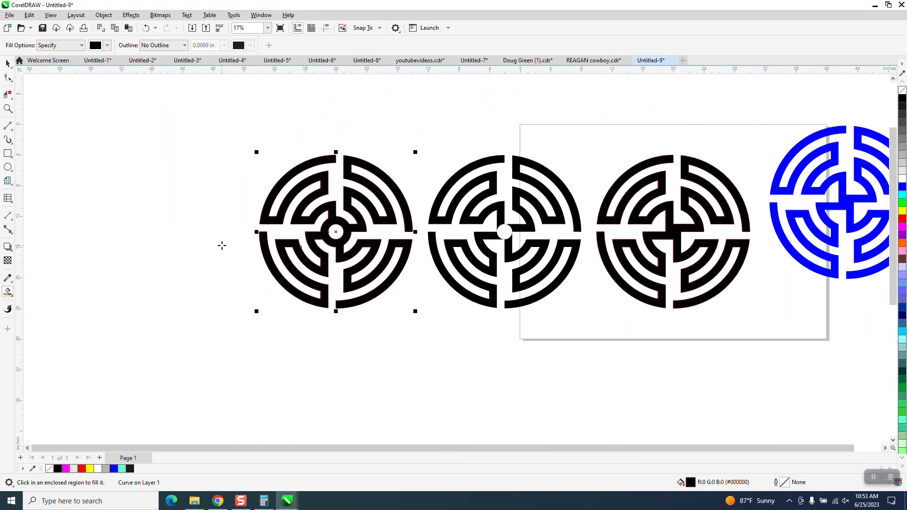
- Select the newly filled maze and remove its outline
left_click(8, 63)
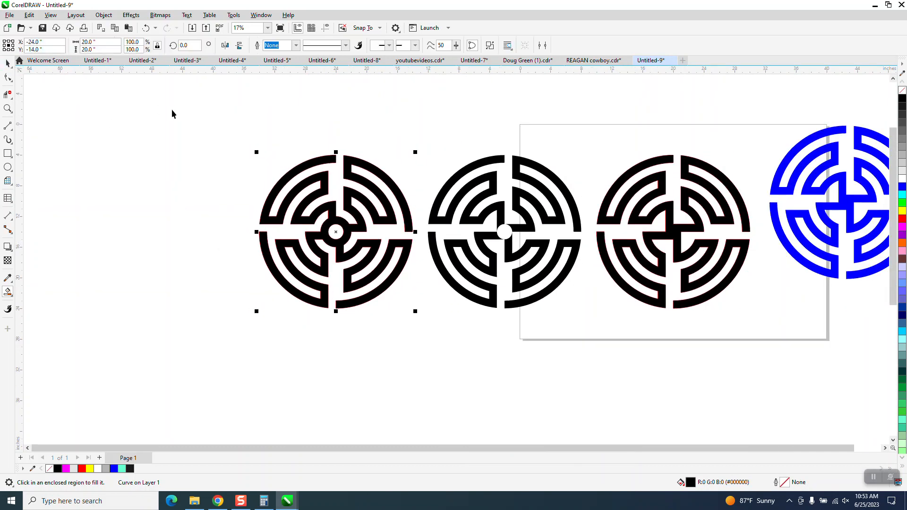
left_click_drag(228, 126, 416, 324)
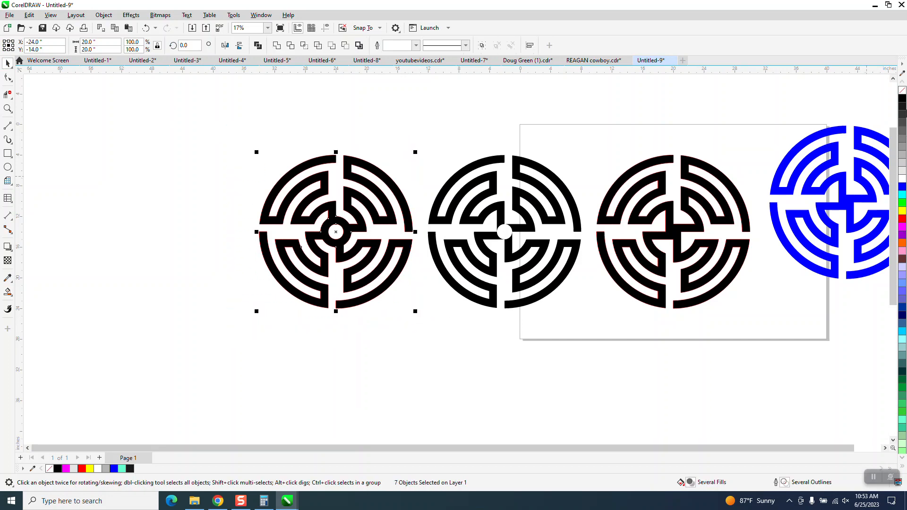
right_click(903, 92)
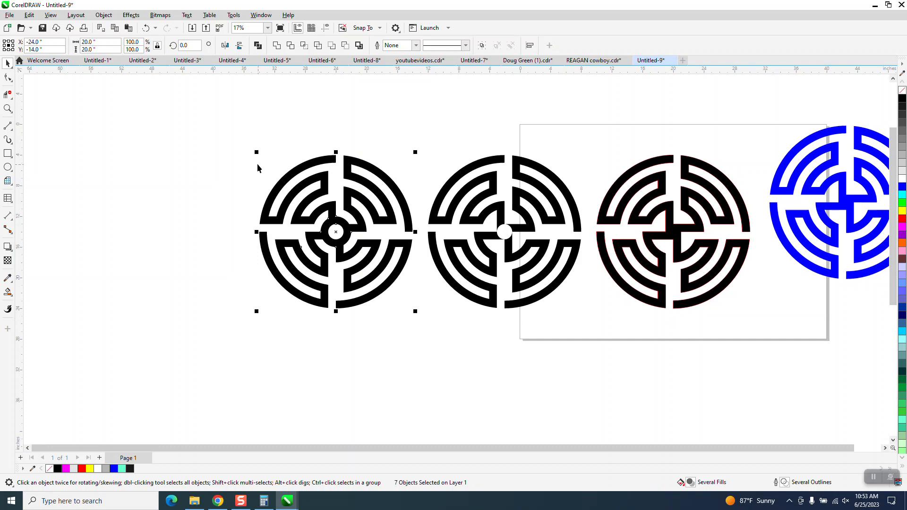
scroll(214, 147, "down", 2)
scroll(216, 150, "down", 1)
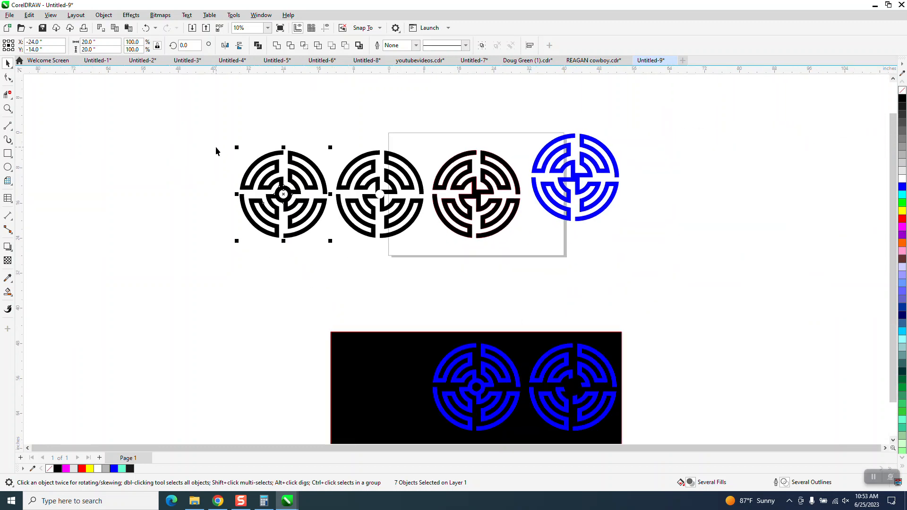